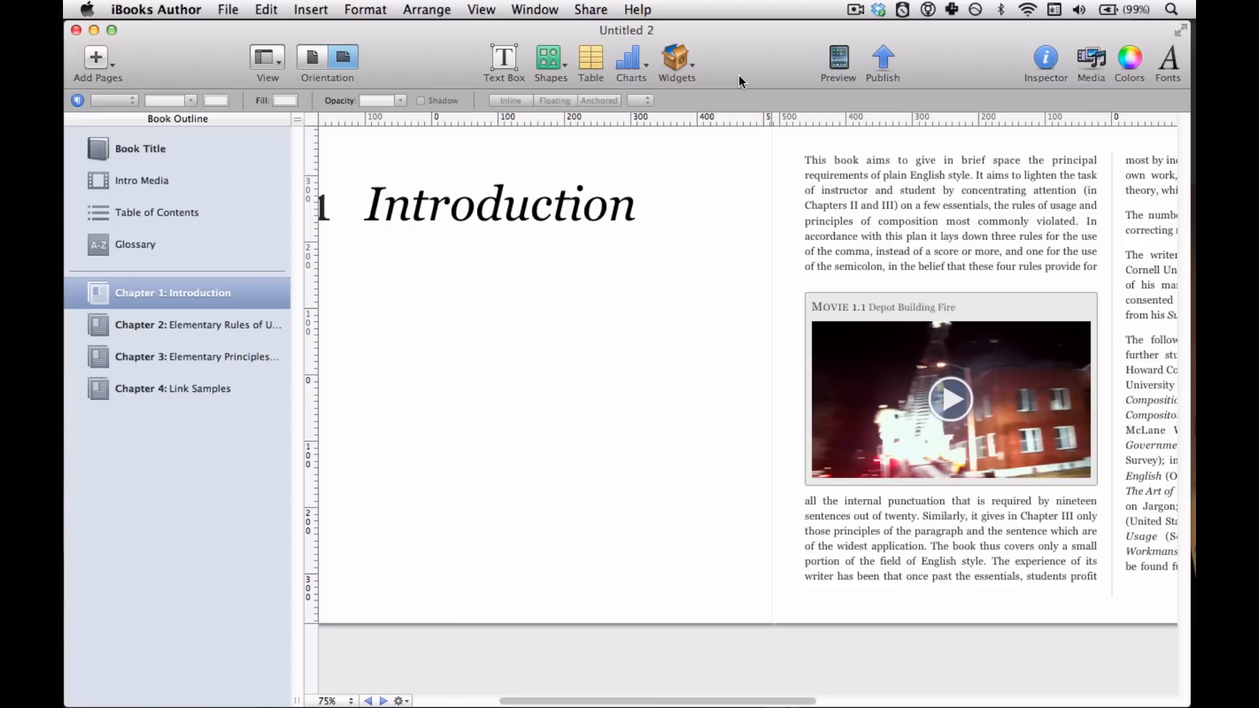
- Show Chapter 2, Elementary Rules of Usage, at 25% zoom
click(261, 324)
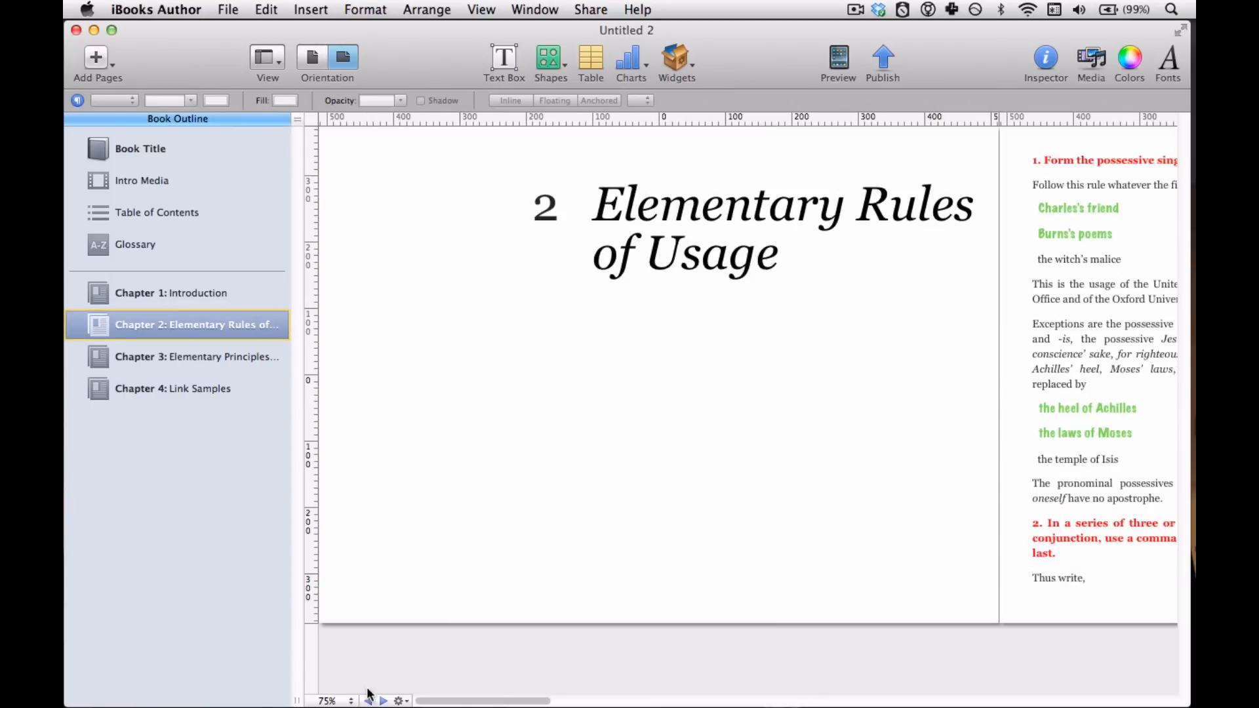
click(345, 702)
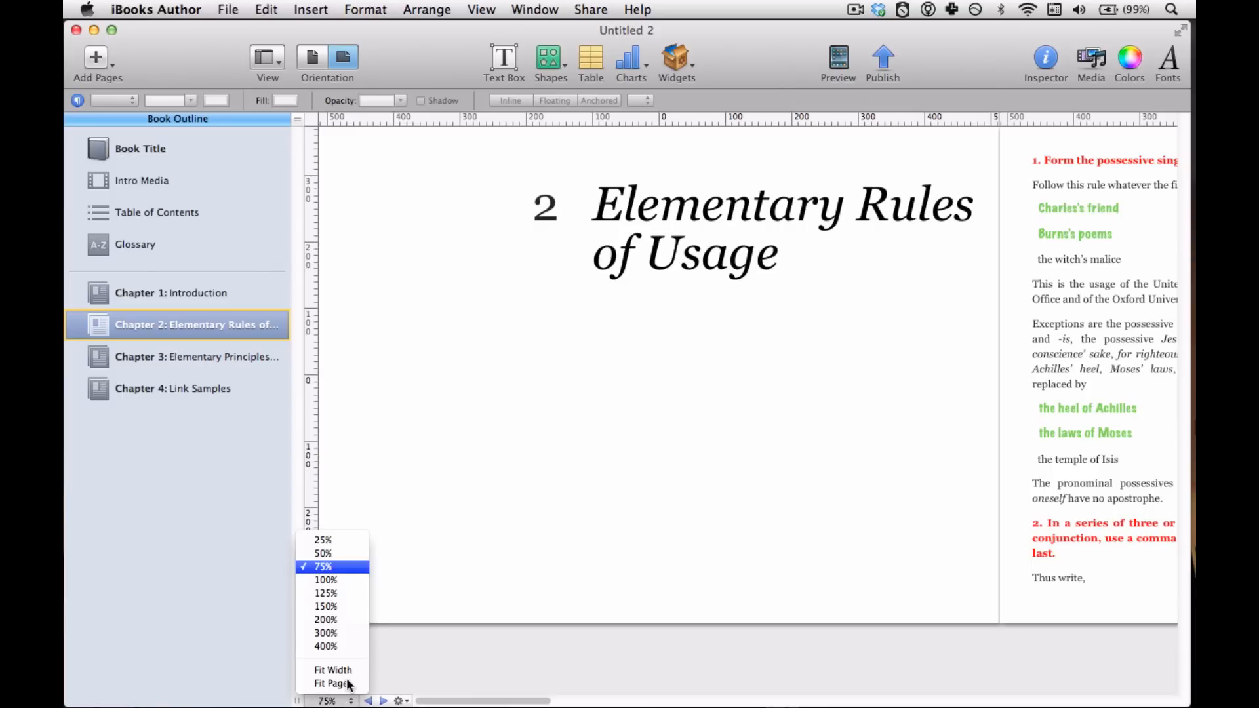
click(354, 541)
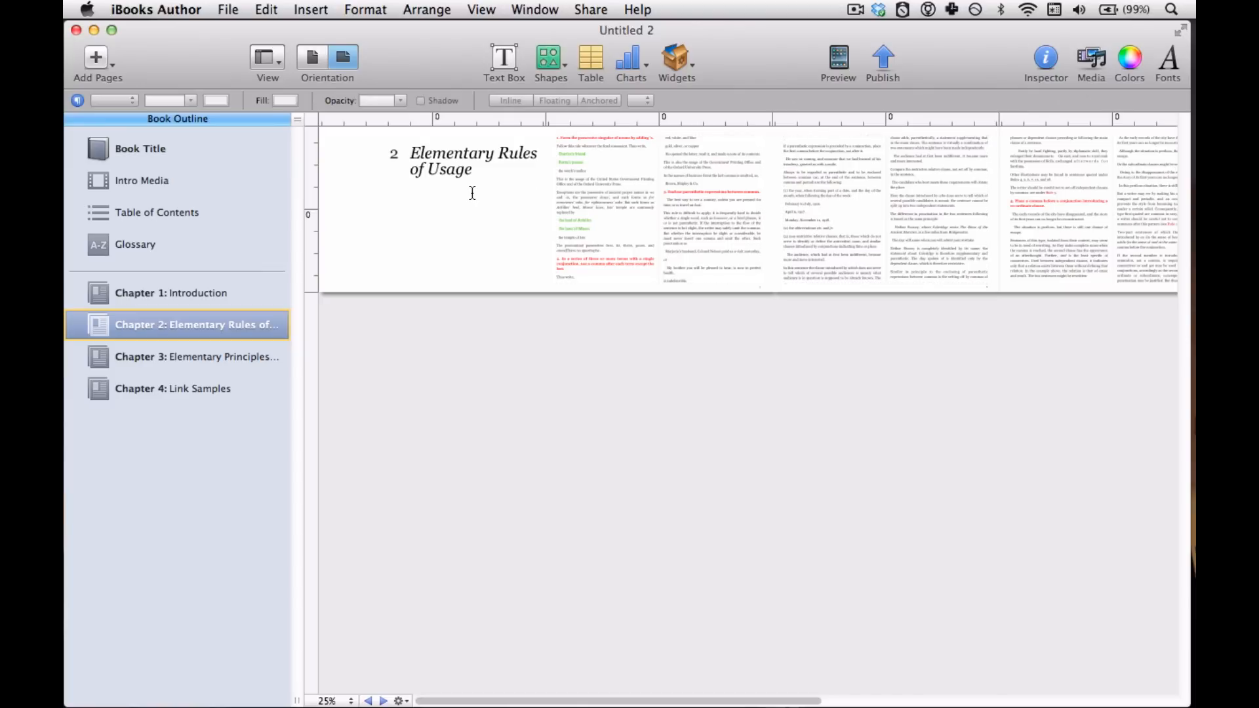
- Switch the book to portrait orientation and look through Chapter 2's continuous page layout
click(313, 57)
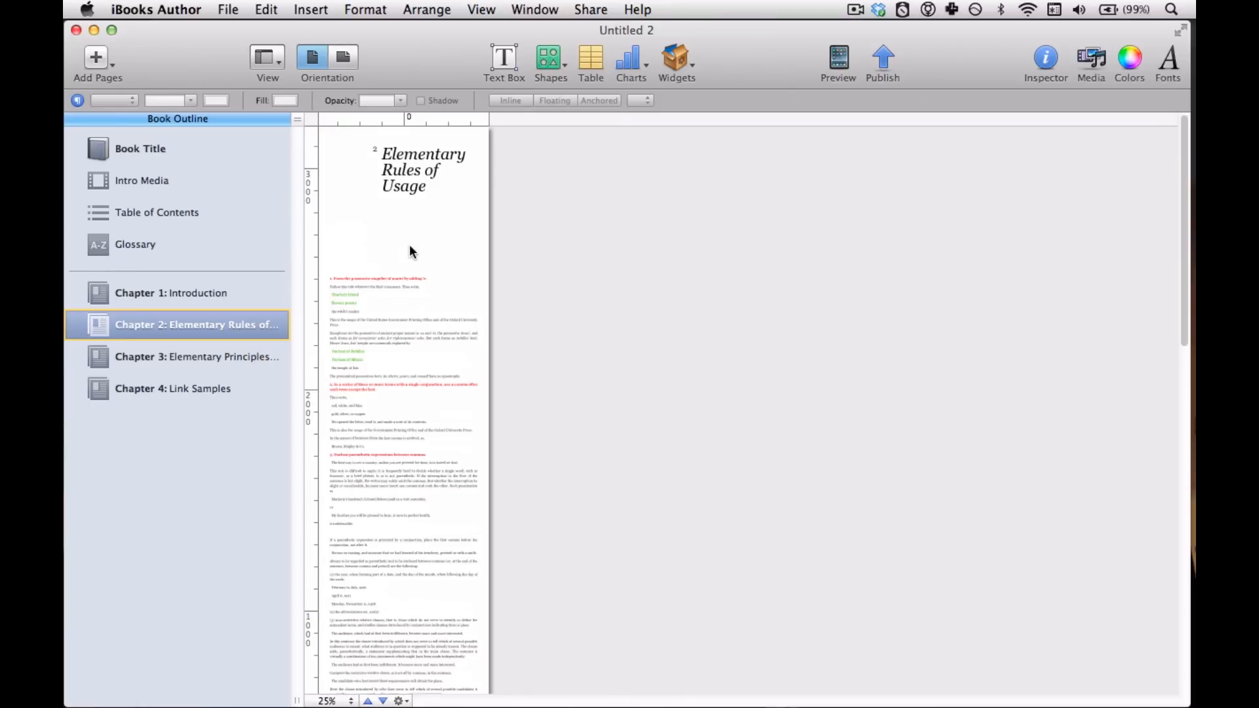
scroll(409, 251, down, 10)
scroll(409, 250, up, 10)
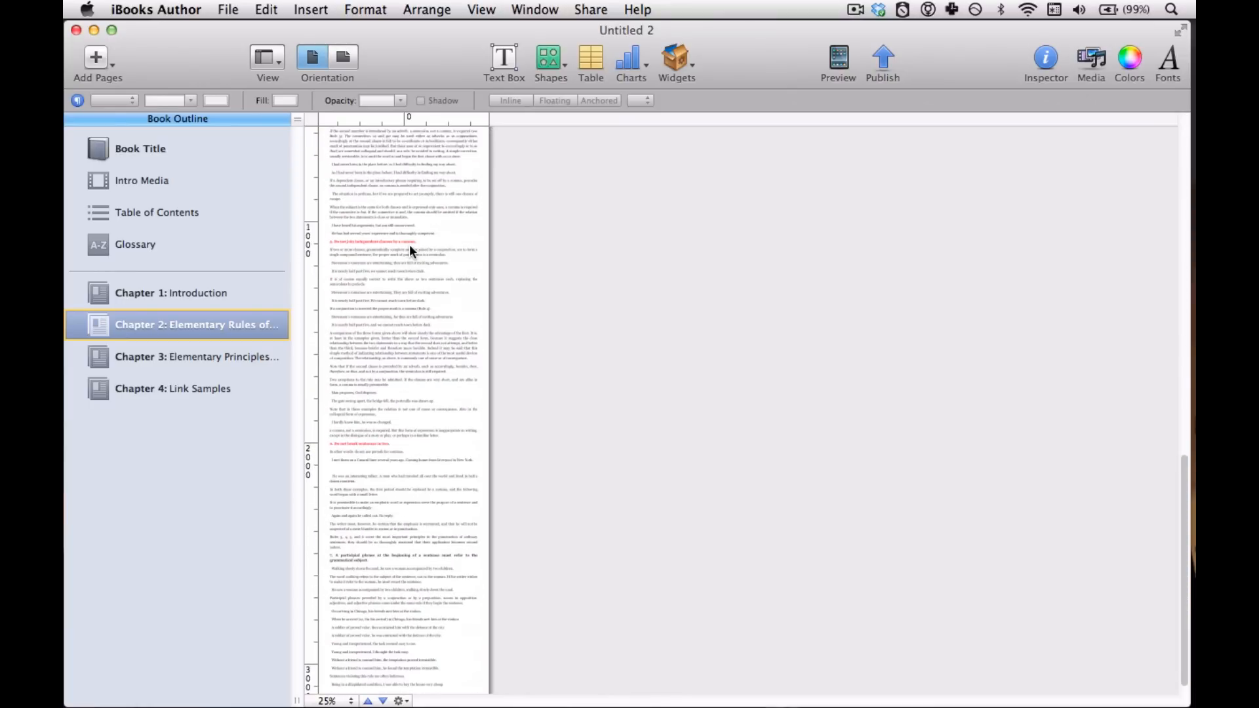
scroll(411, 252, up, 3)
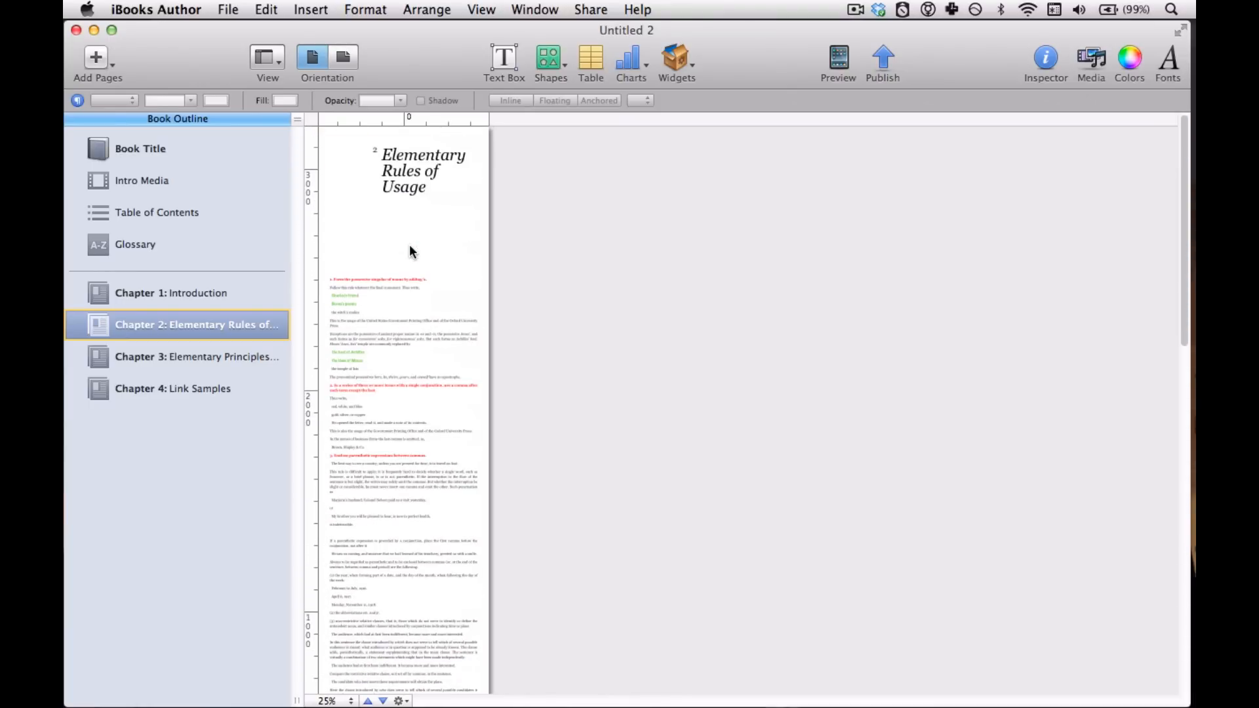
- Return to landscape orientation at 75% zoom and examine how Chapter 2's text reflows in portrait orientation
click(335, 58)
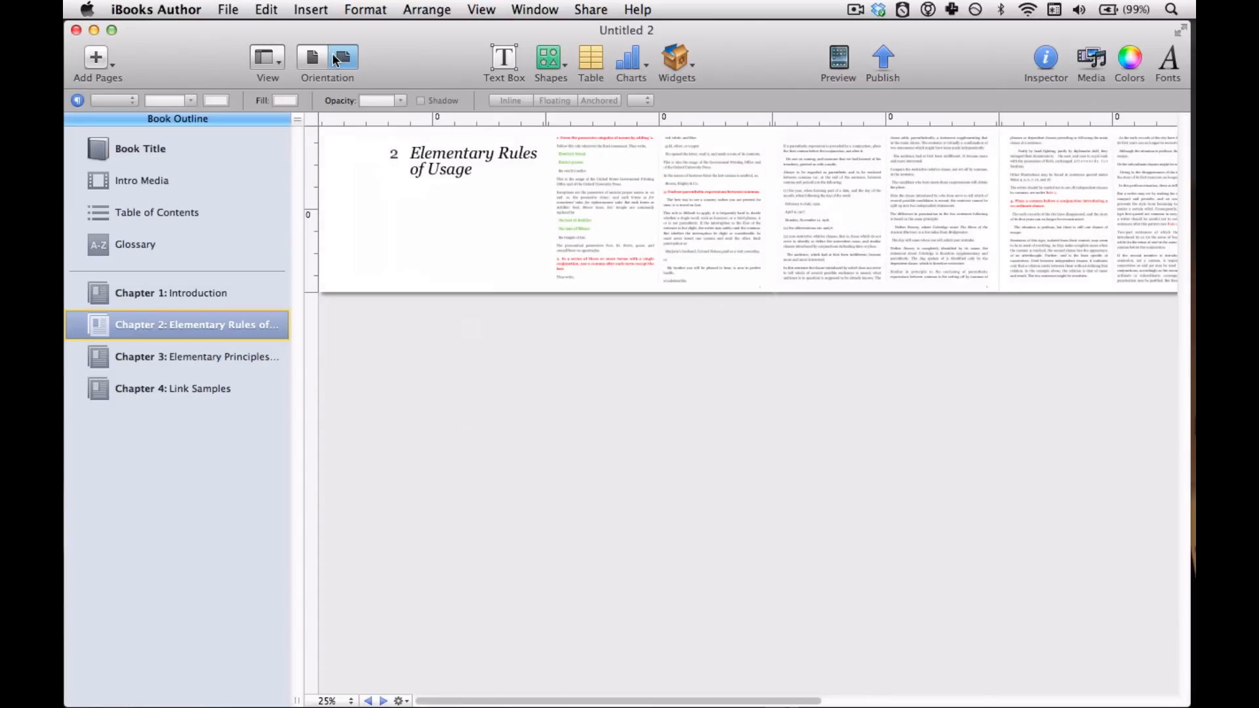
click(349, 701)
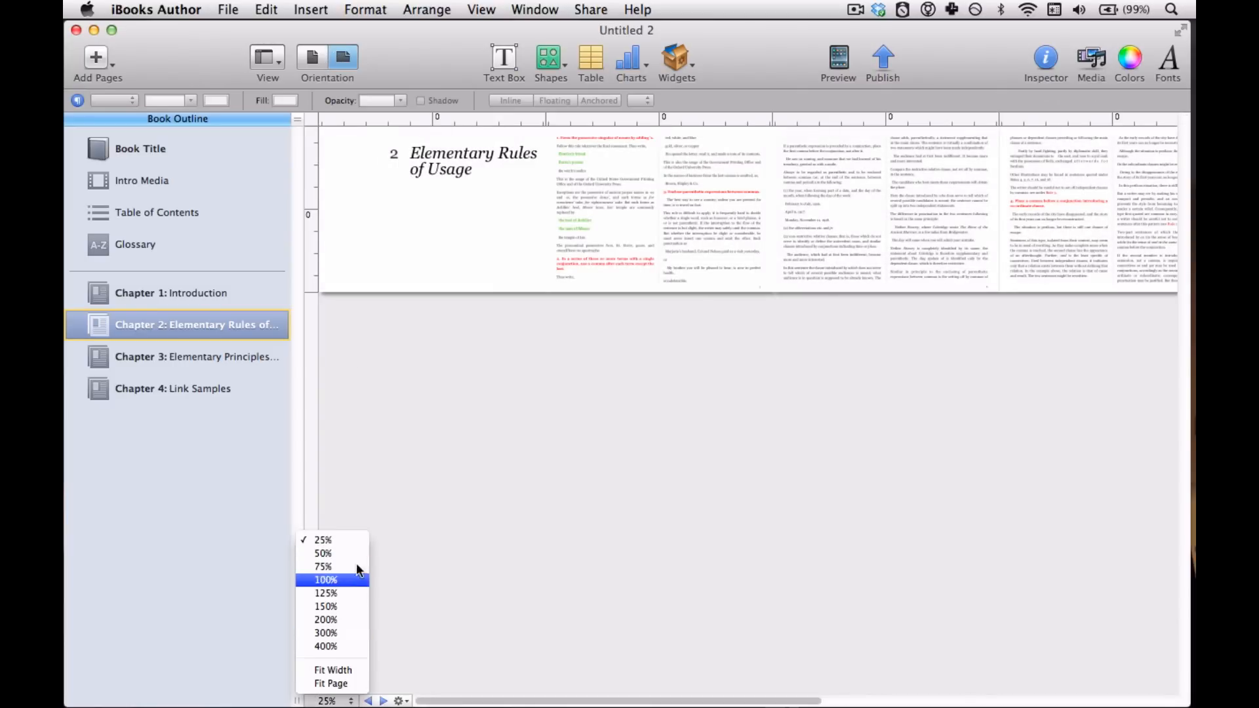
click(357, 567)
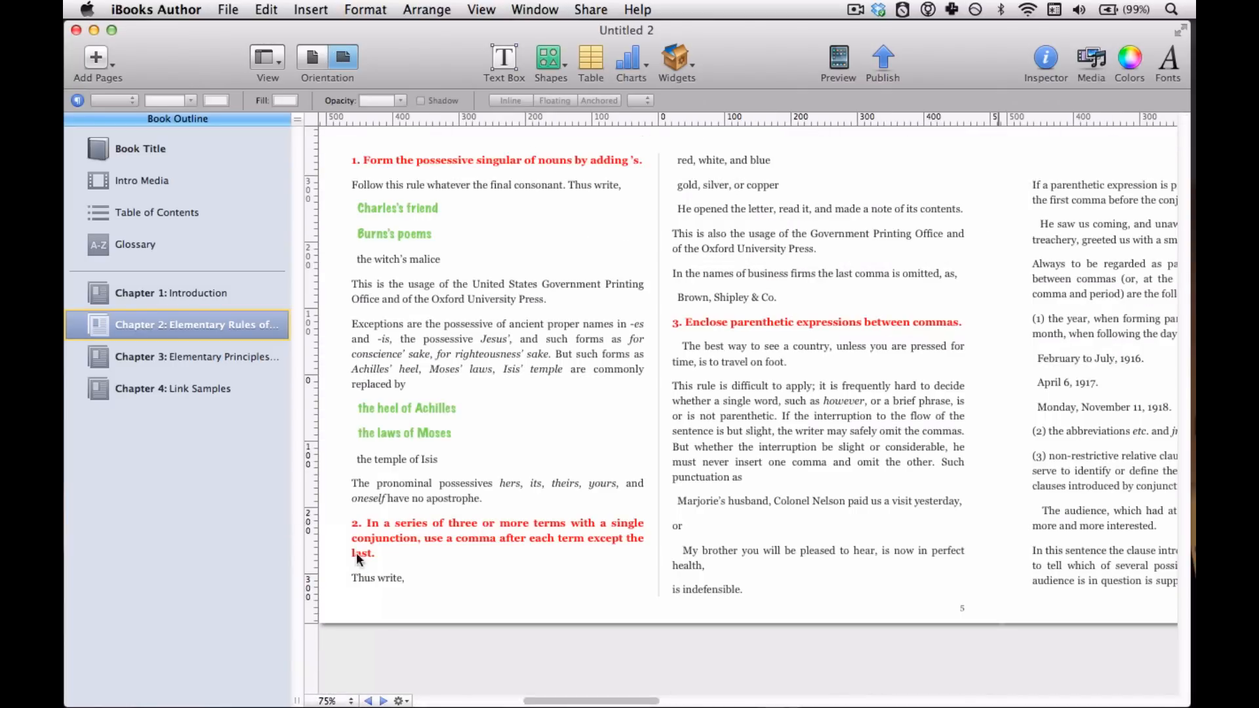
click(315, 58)
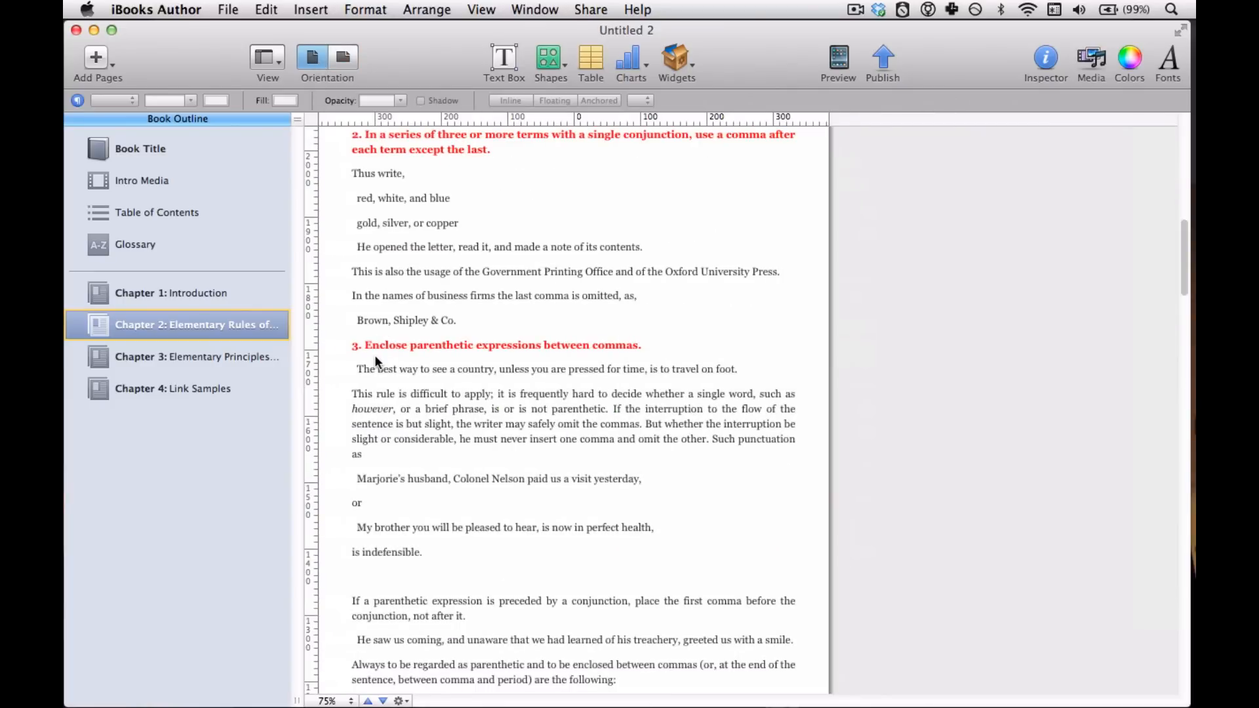
scroll(375, 355, up, 10)
scroll(375, 355, down, 2)
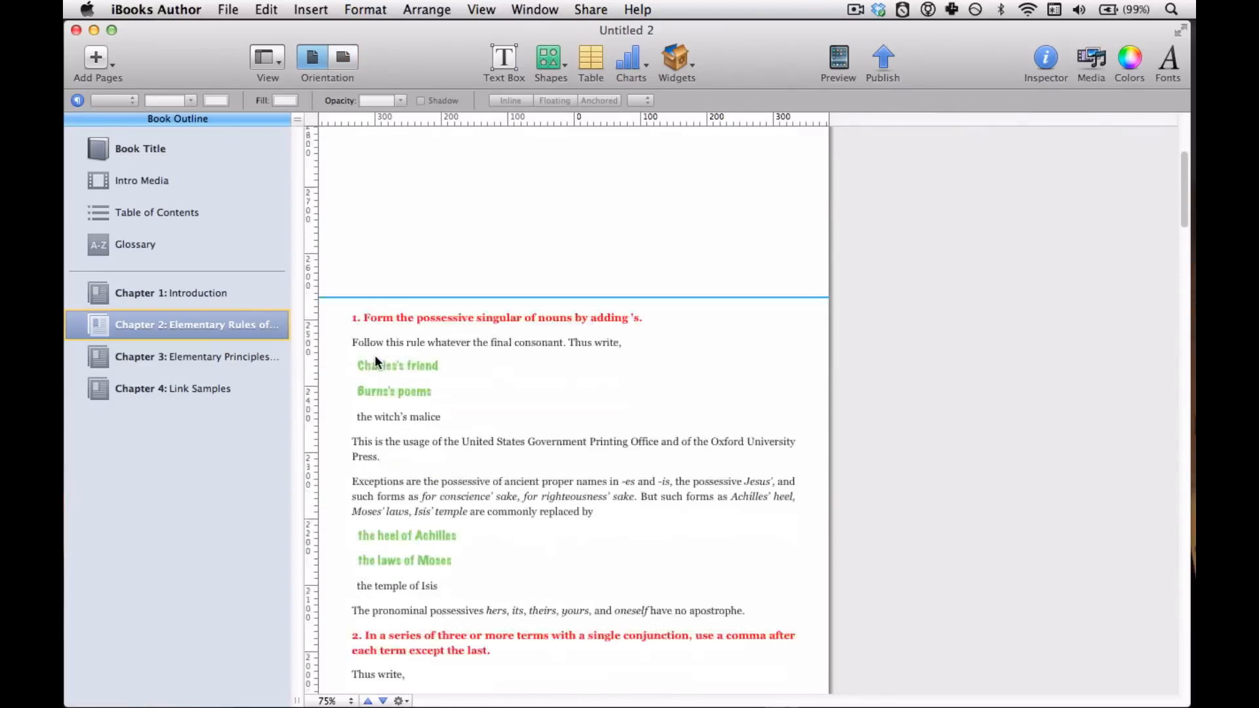
scroll(375, 355, down, 15)
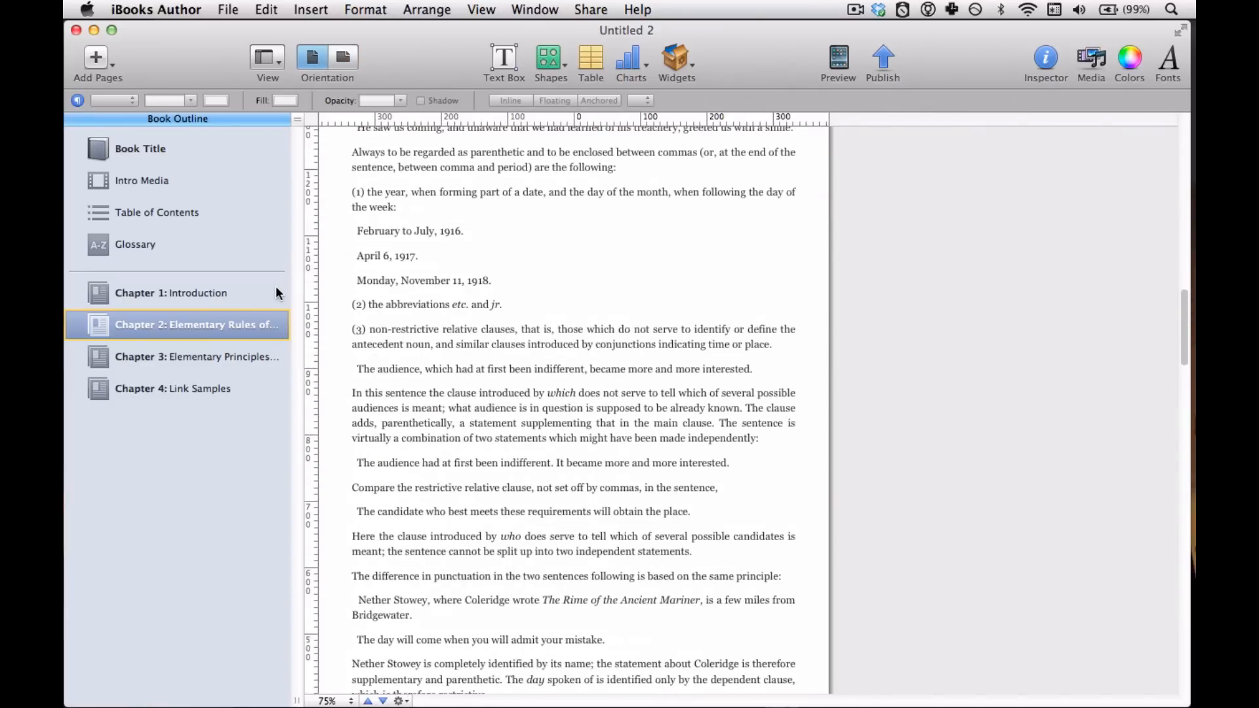
- Examine Chapter 1: Introduction in portrait orientation, from its closing text back to its title
click(278, 293)
scroll(472, 455, down, 8)
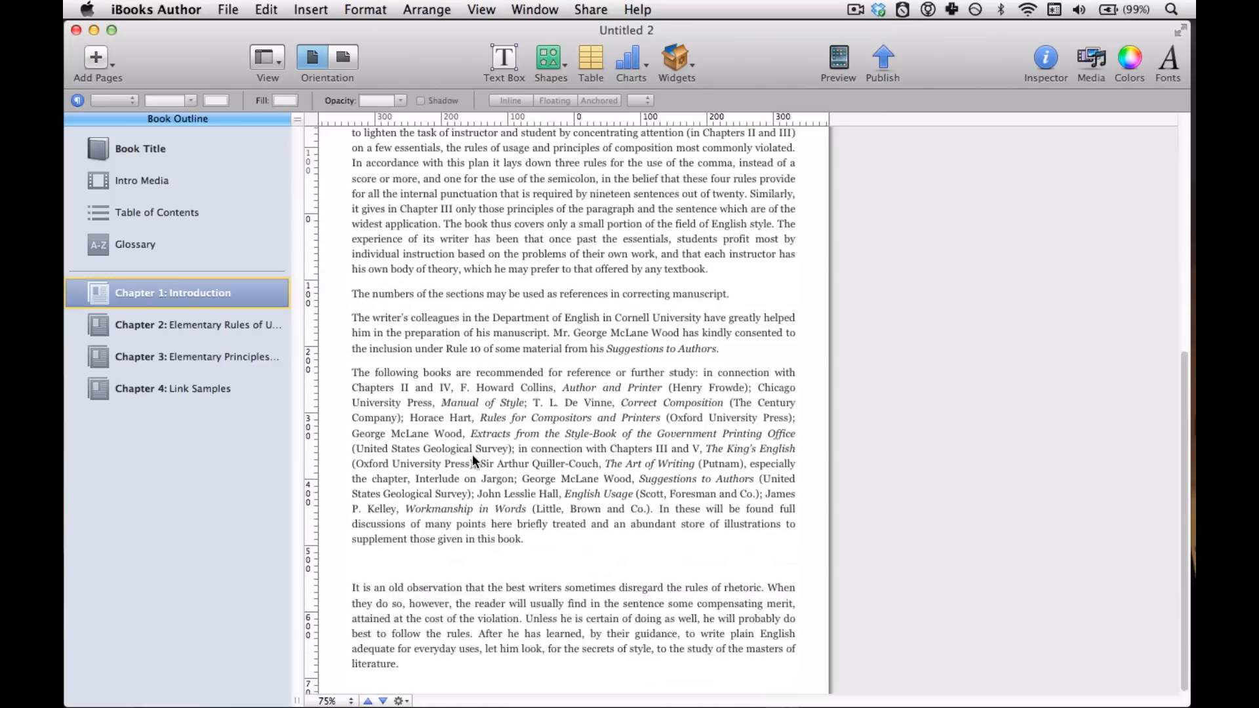
scroll(472, 455, up, 10)
scroll(472, 459, up, 2)
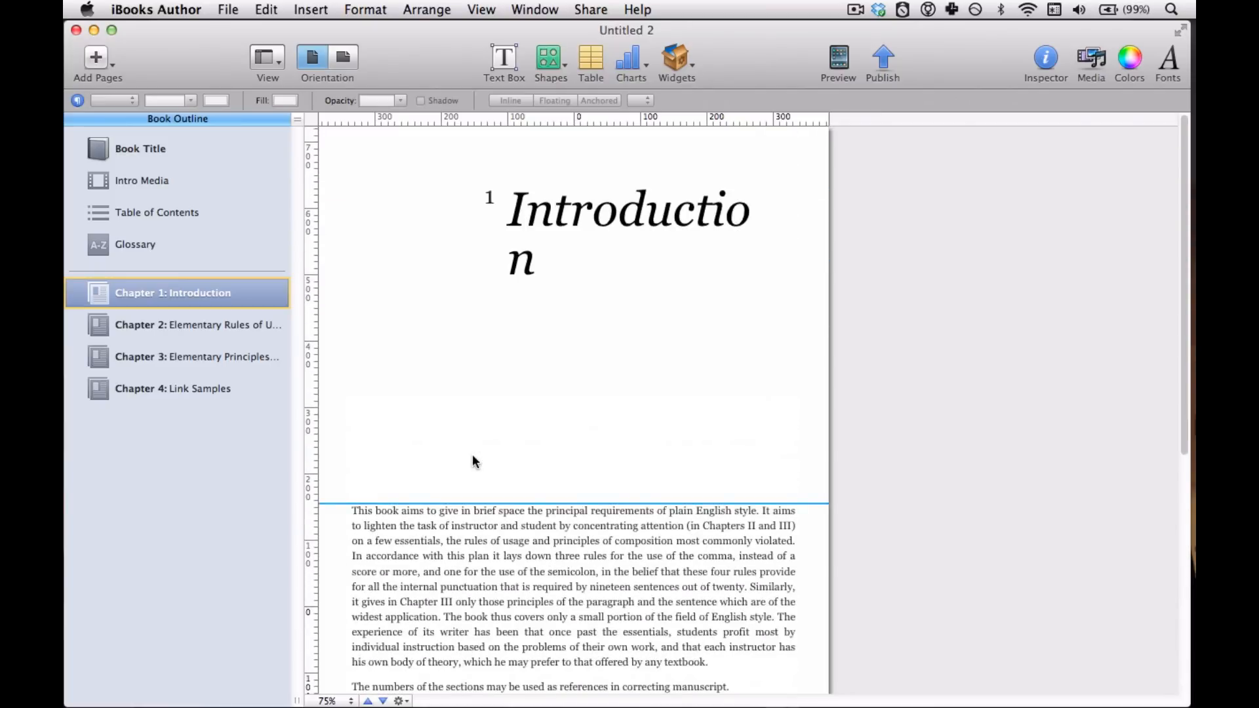
- Compare Chapter 1's landscape page containing the Depot Building Fire movie with the same text in portrait orientation
click(348, 64)
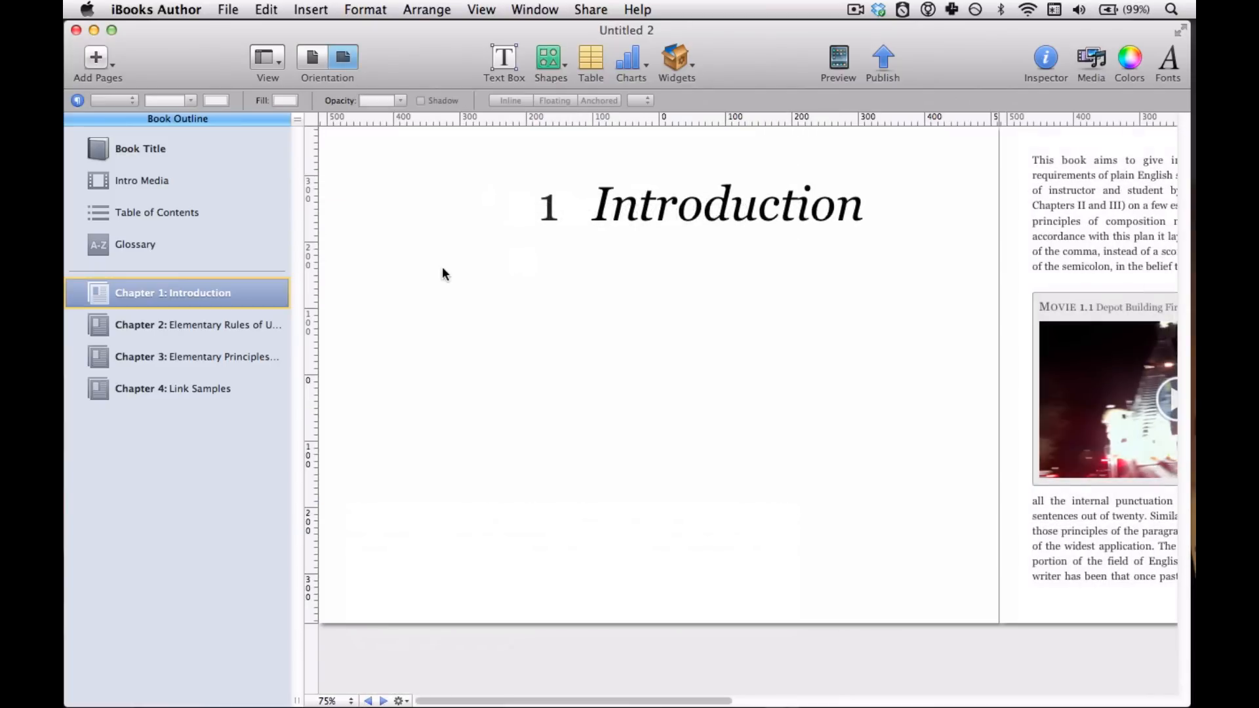
drag(498, 702, 728, 704)
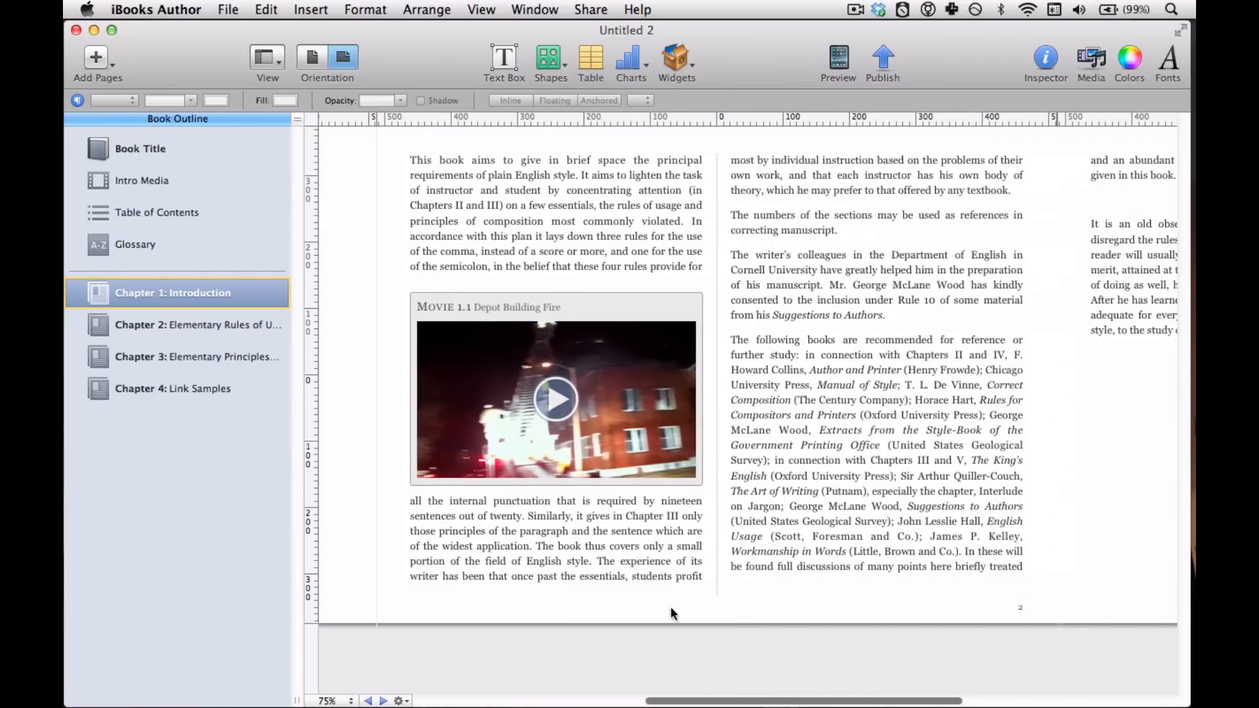
click(313, 58)
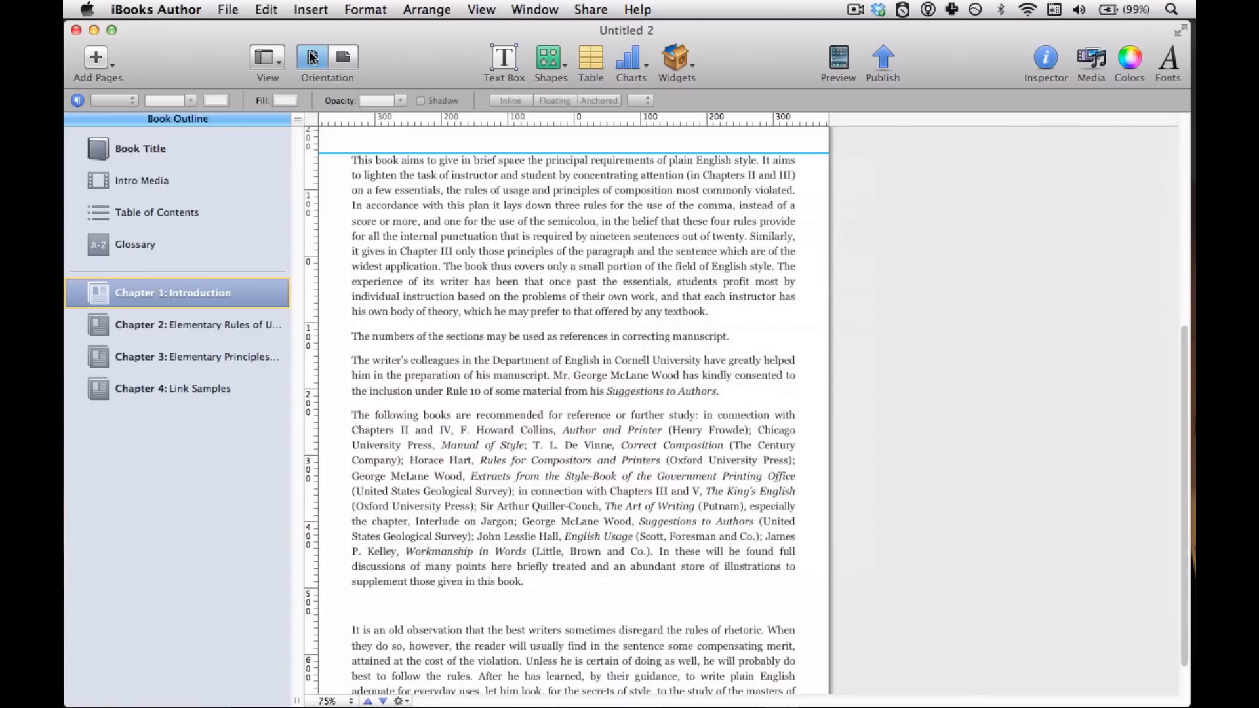
scroll(473, 466, up, 5)
scroll(474, 466, down, 5)
scroll(473, 464, down, 2)
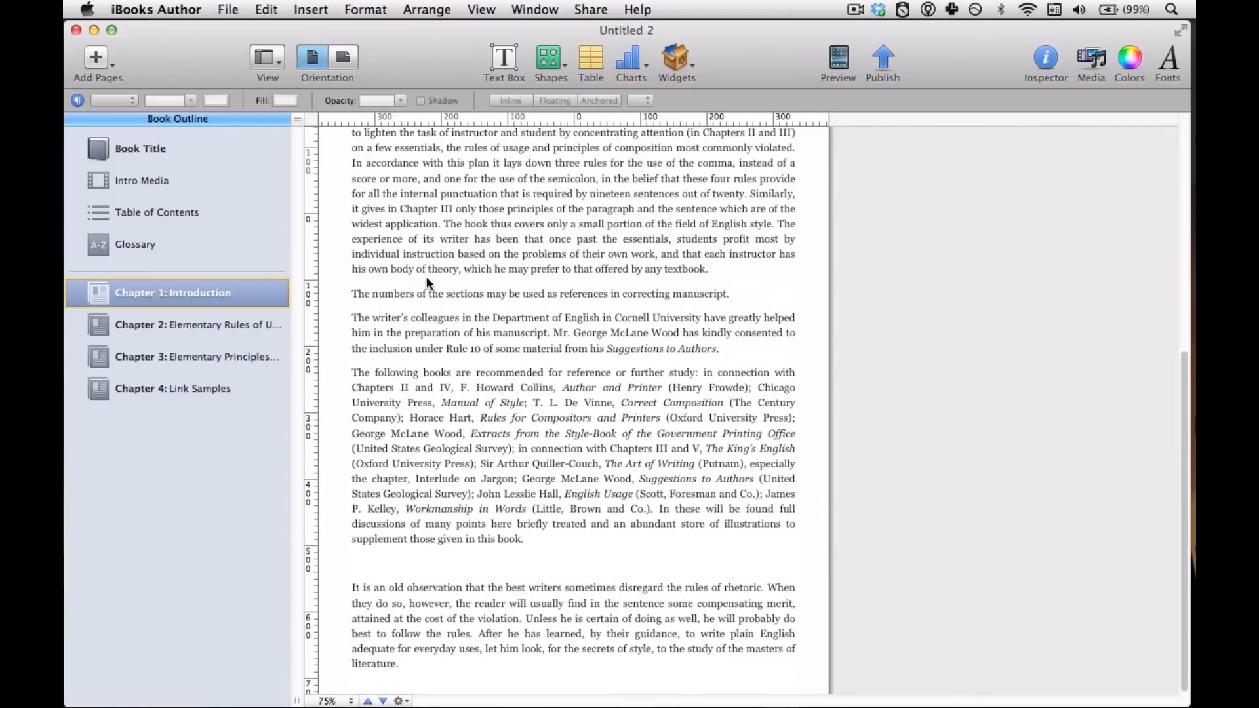
- Review the object placement and wrap settings of the Depot Building Fire movie in landscape orientation
click(343, 59)
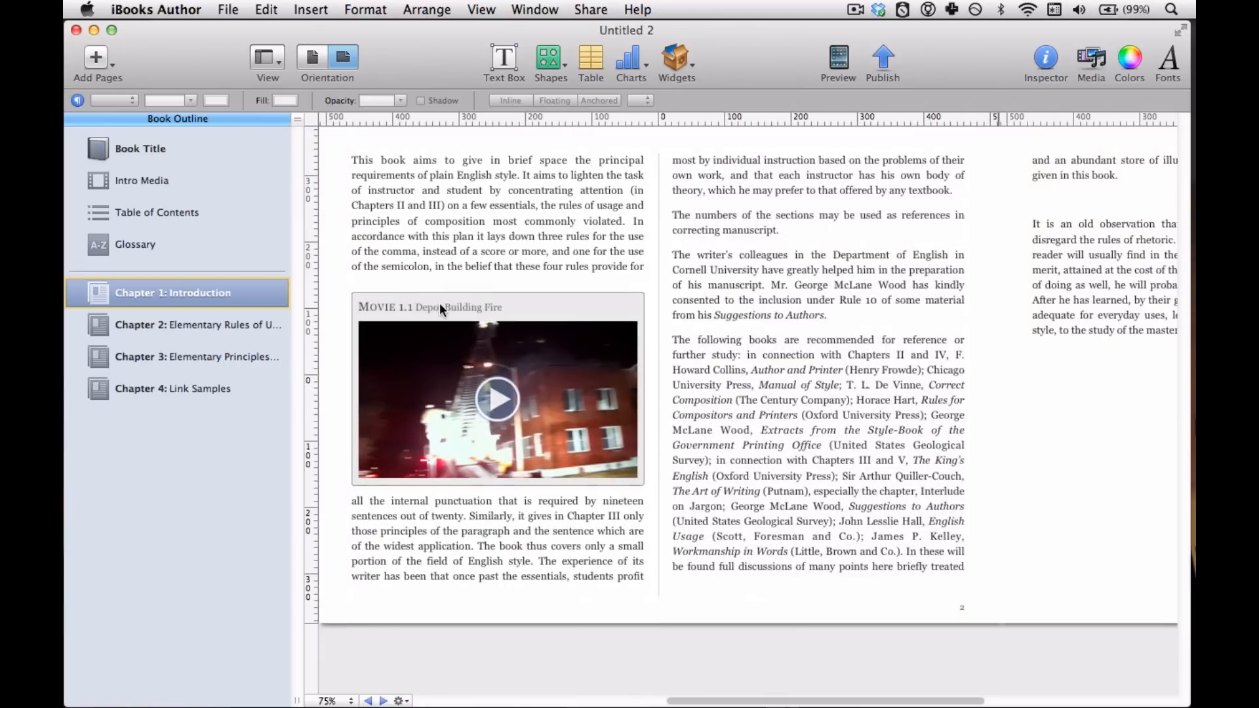
click(459, 352)
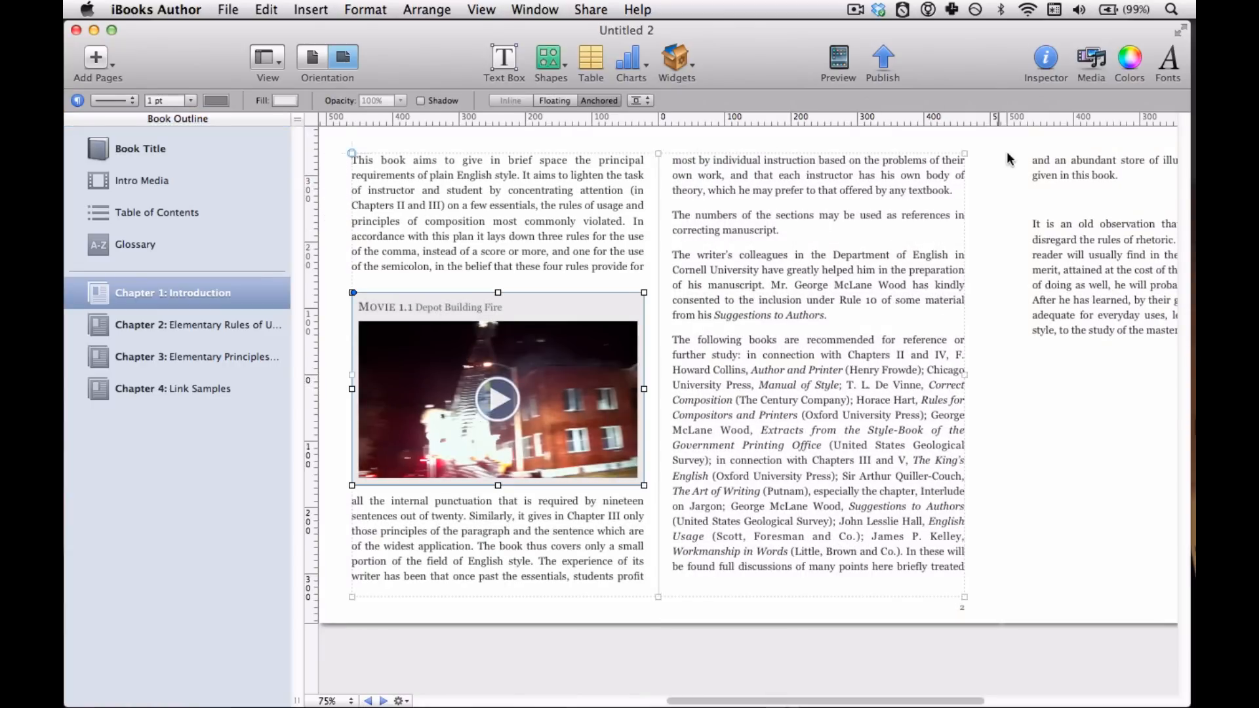
click(1045, 59)
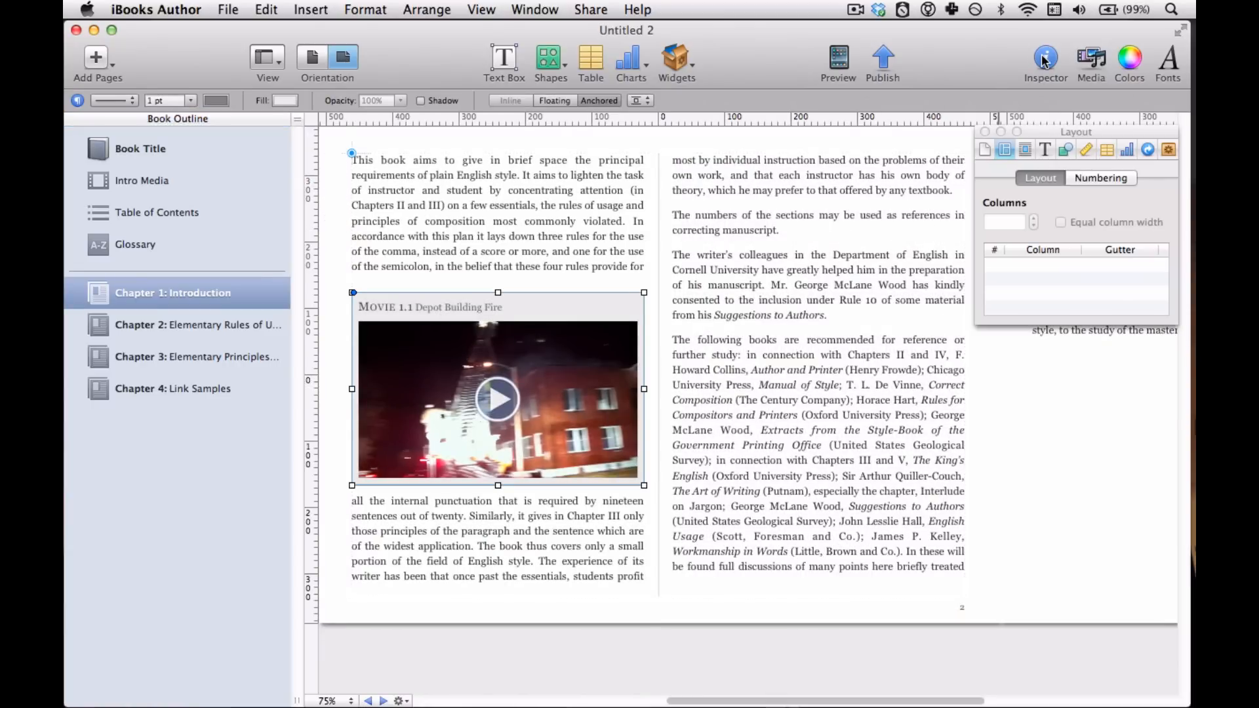
click(1026, 153)
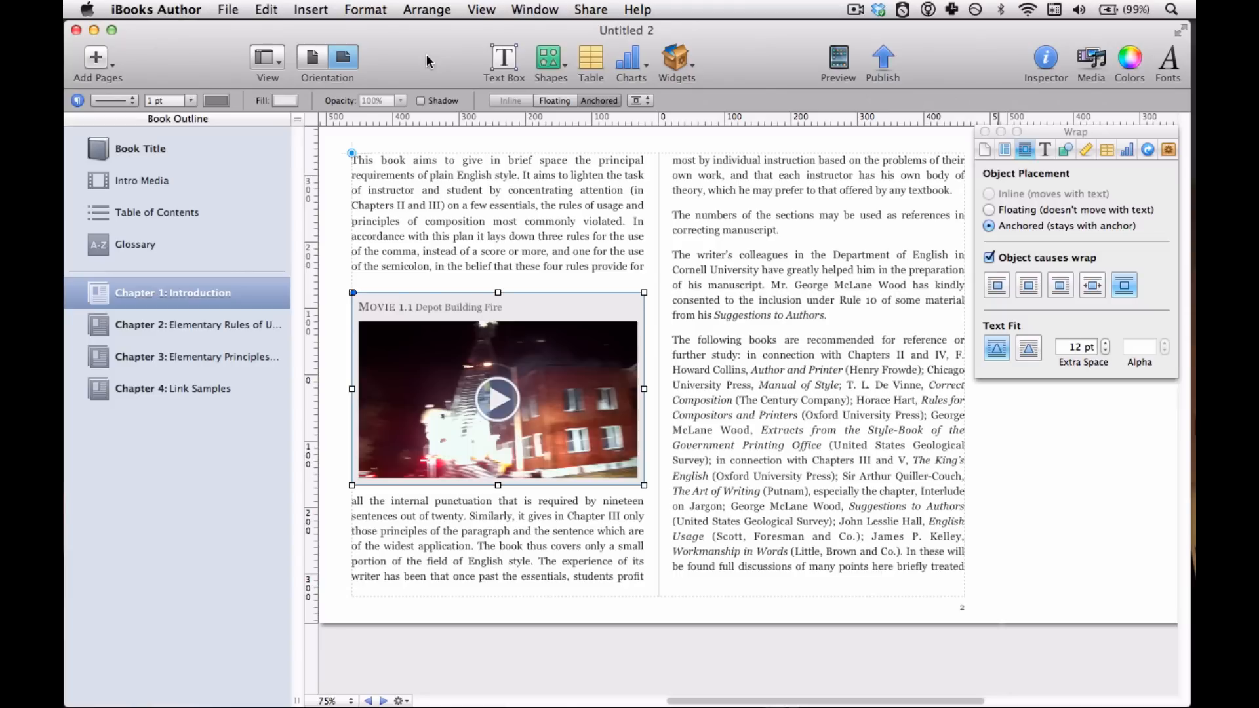
click(985, 131)
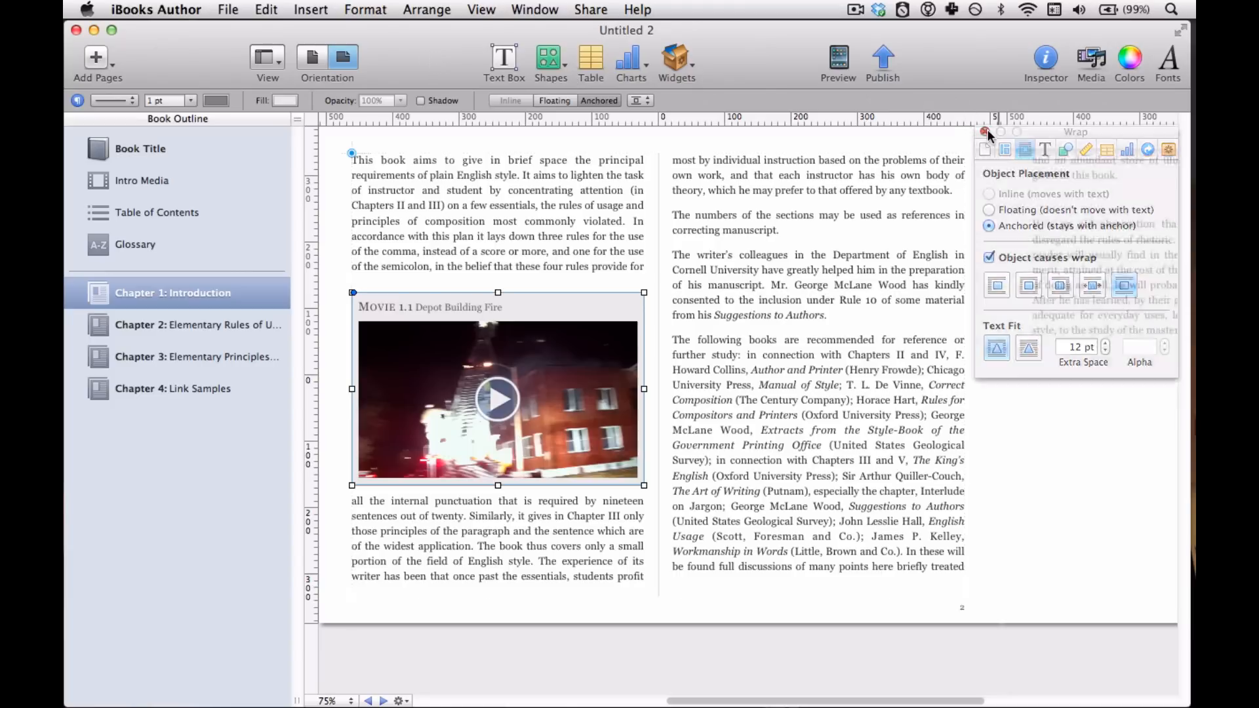
- Add a square shape and place it below the last paragraph of Chapter 1
click(554, 63)
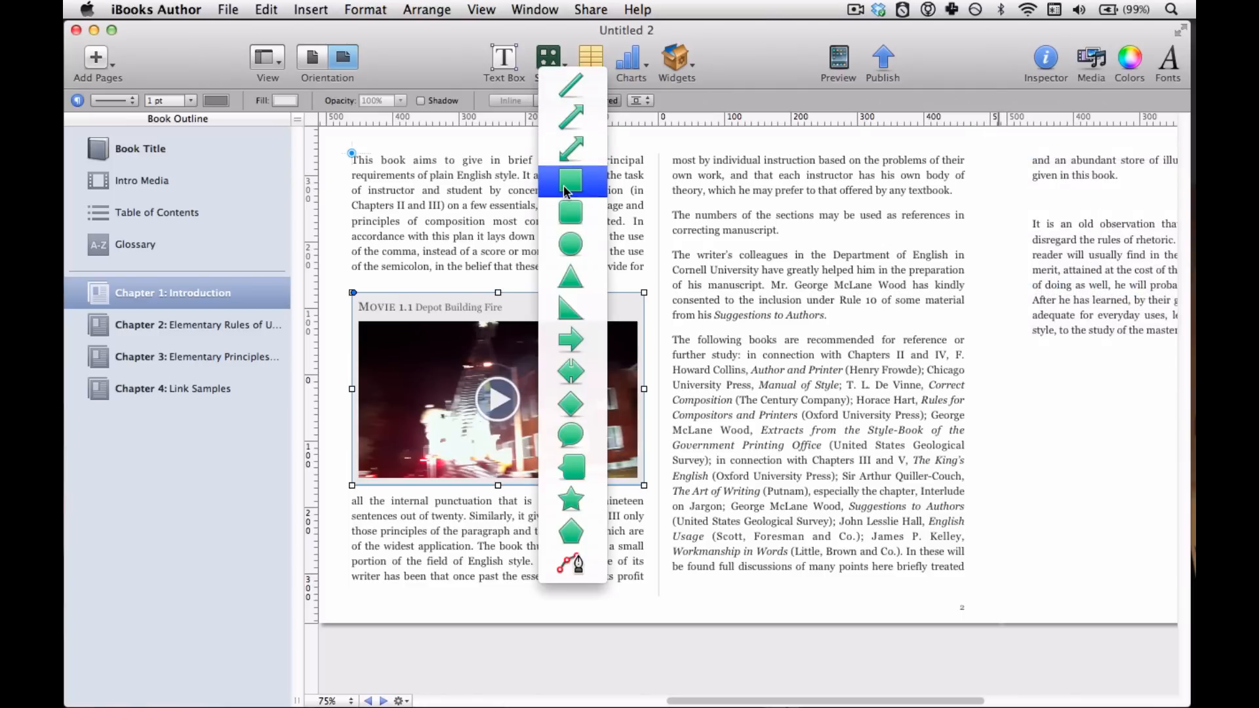
click(565, 188)
drag(642, 362, 1074, 388)
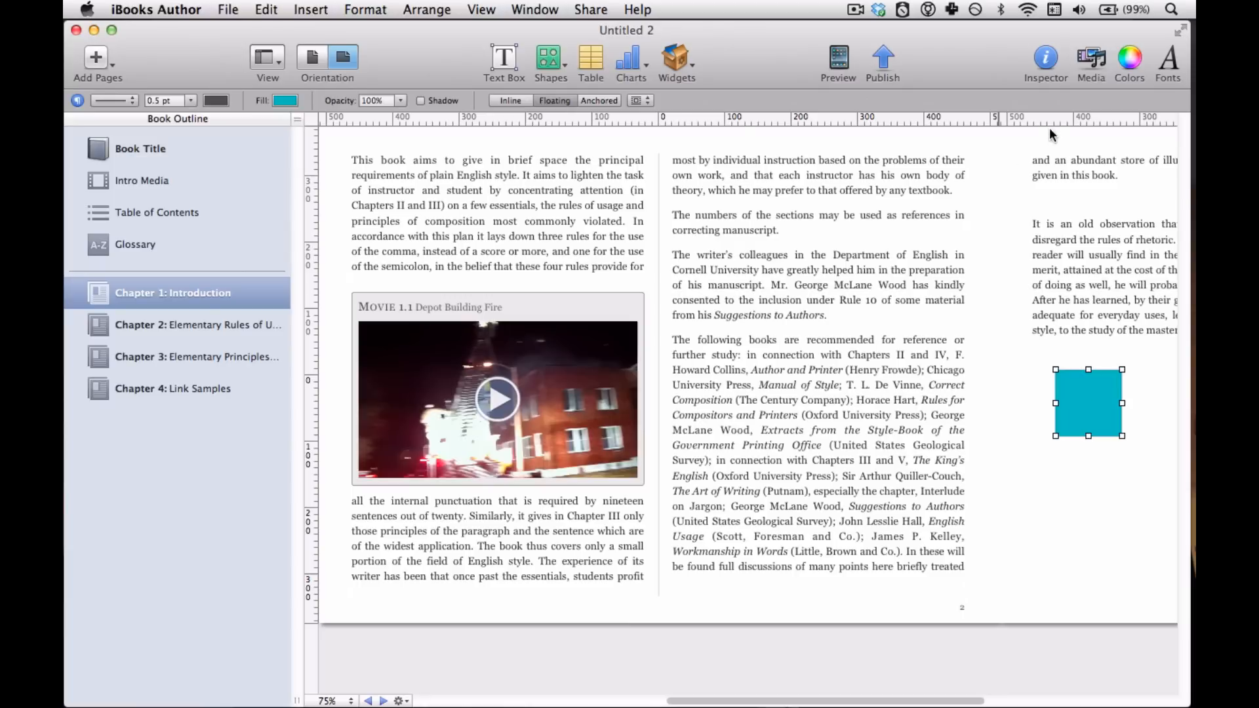
- Review the square's object placement settings and check for the square in Chapter 1's portrait layout
click(1051, 59)
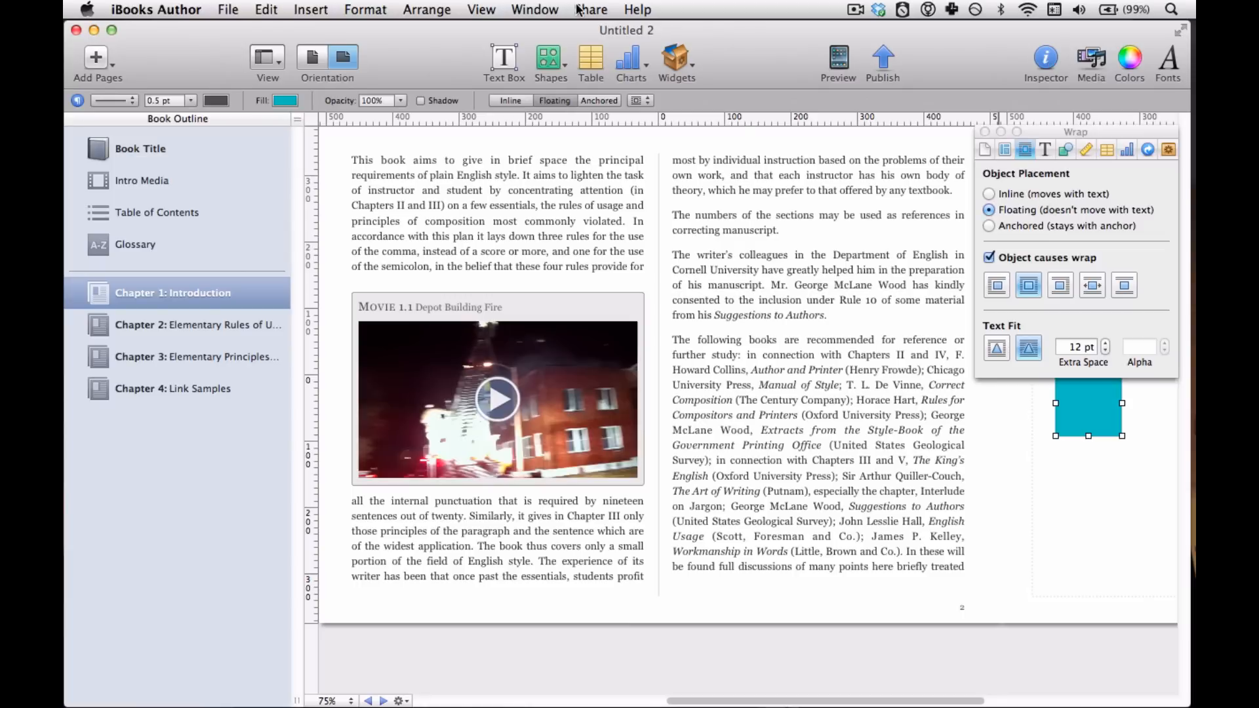
click(312, 59)
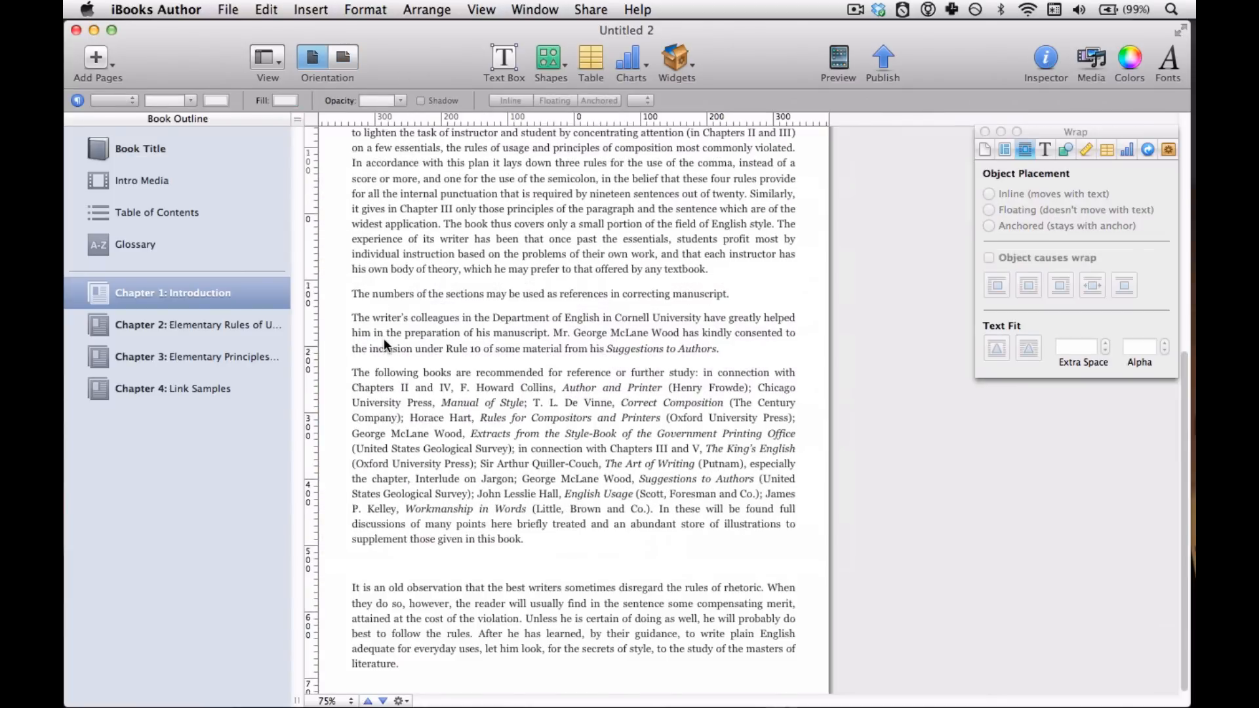
scroll(383, 338, up, 5)
scroll(384, 339, down, 5)
- Set the square's object placement to Anchored in landscape orientation and check Chapter 1 in portrait orientation
click(343, 59)
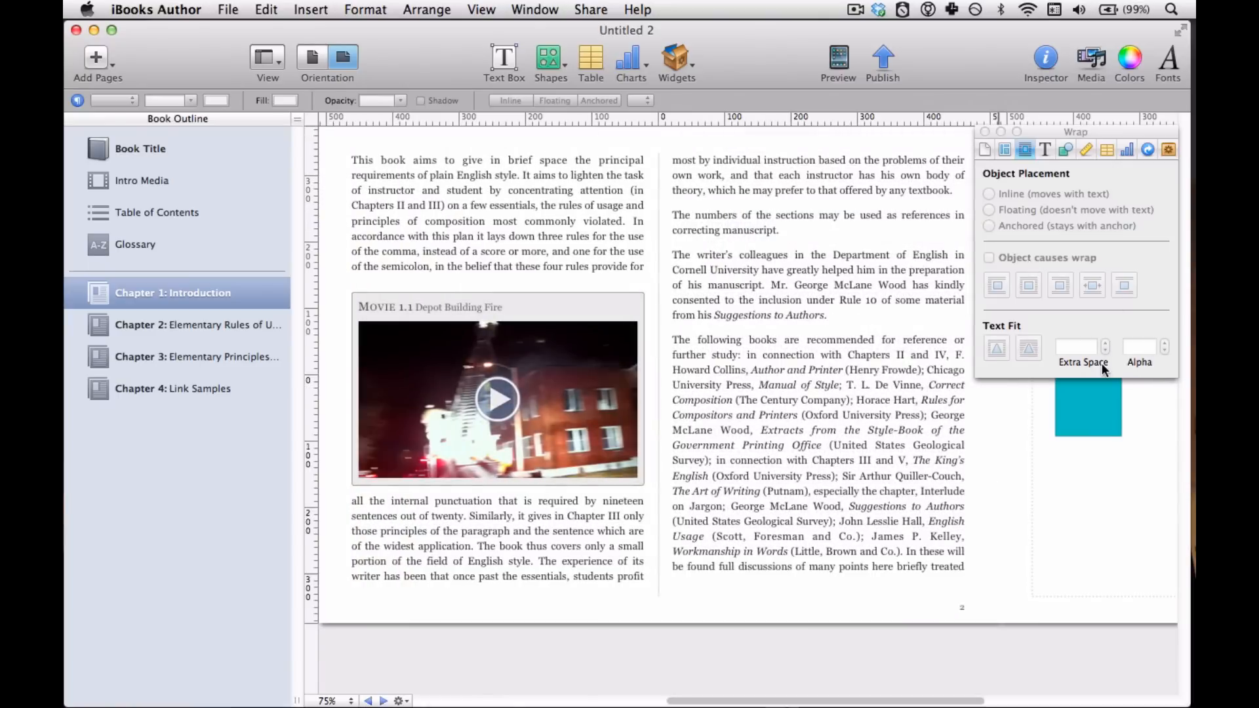
click(1105, 415)
click(1060, 224)
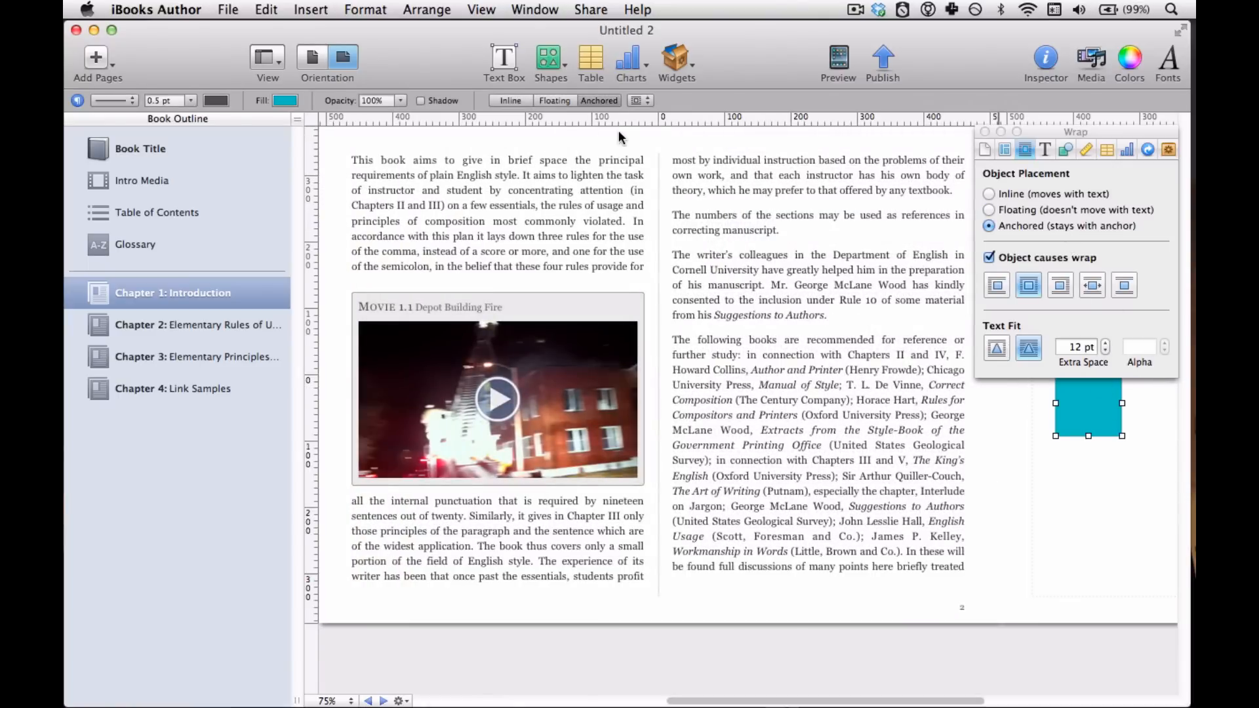
click(301, 55)
scroll(727, 397, up, 10)
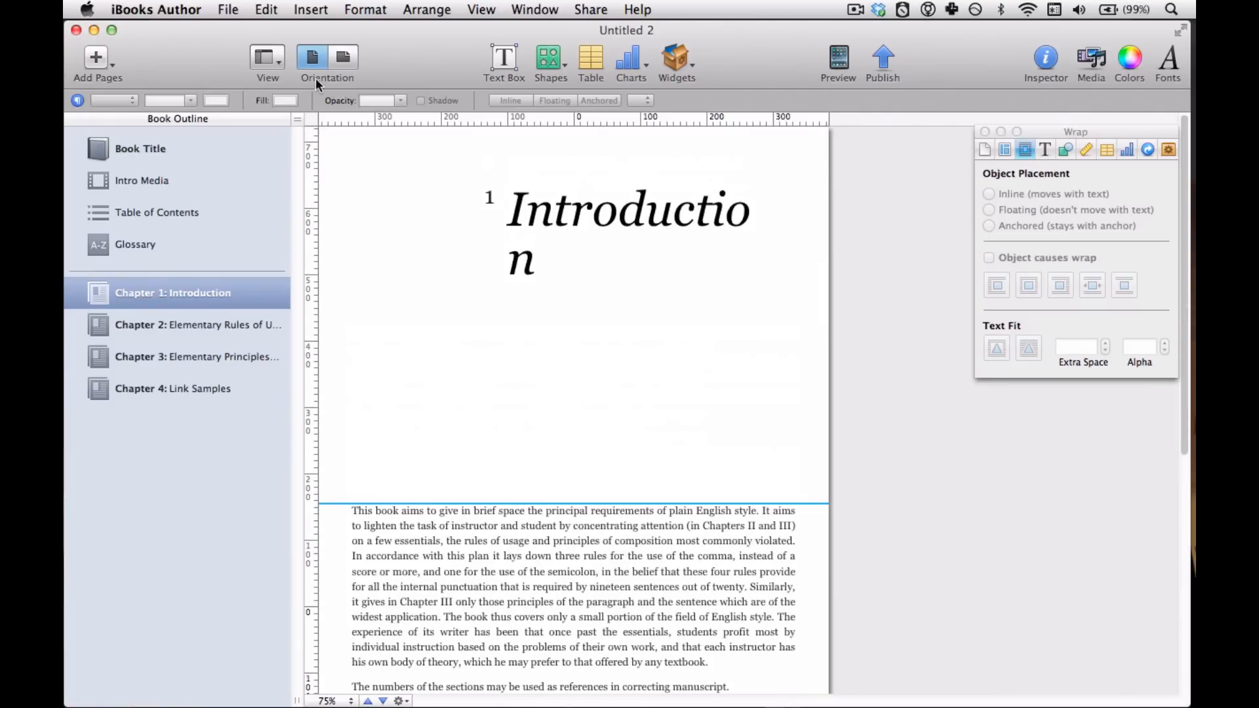
- Set the square's object placement to Inline in landscape orientation and check it in Chapter 1's portrait layout
click(342, 58)
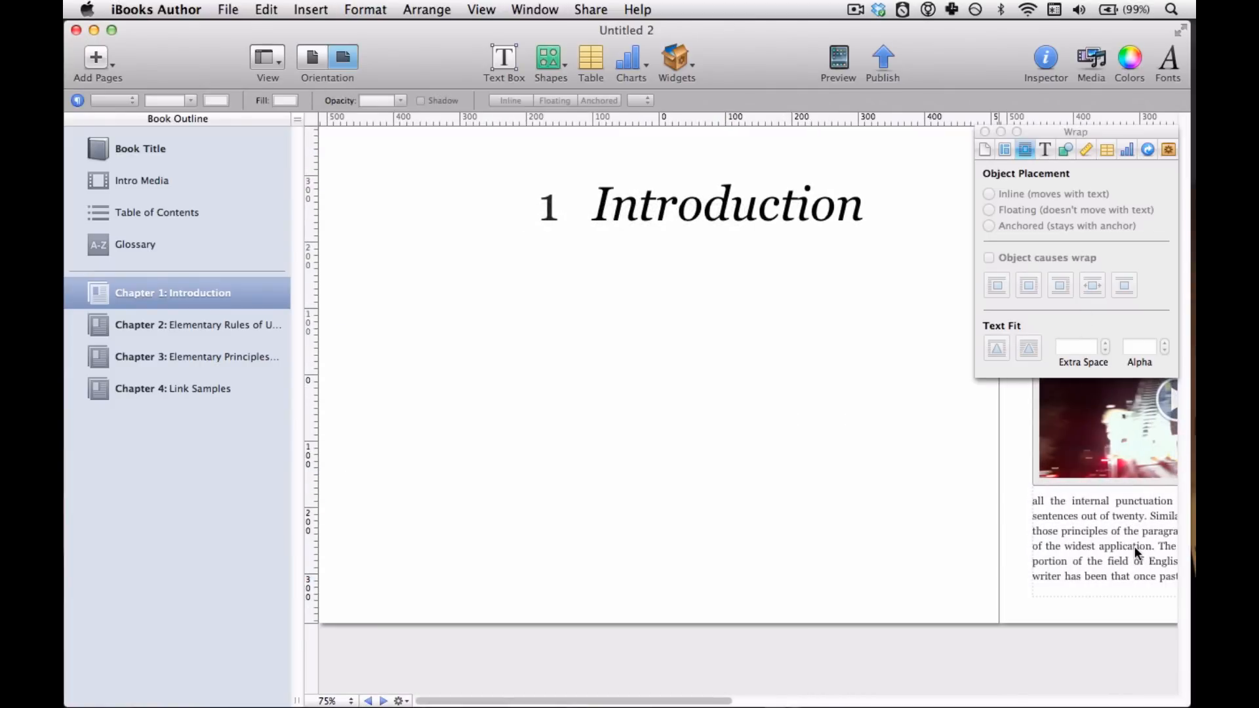
click(1014, 701)
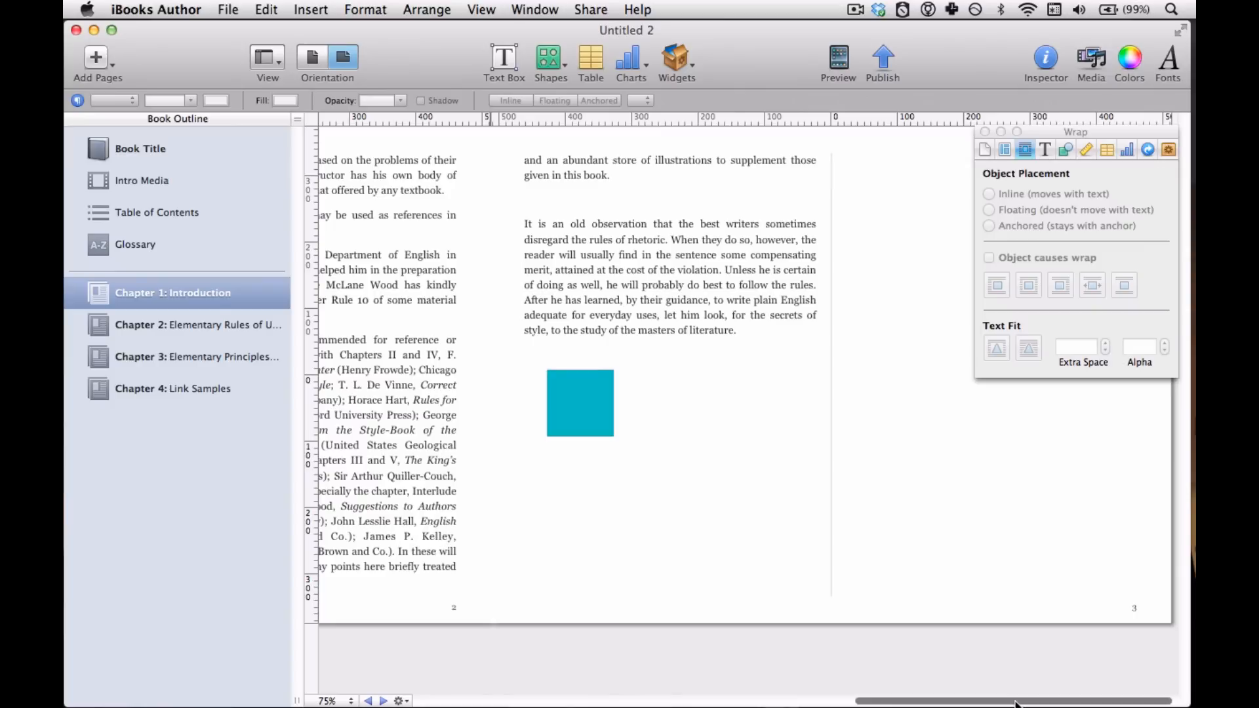
click(577, 416)
click(997, 194)
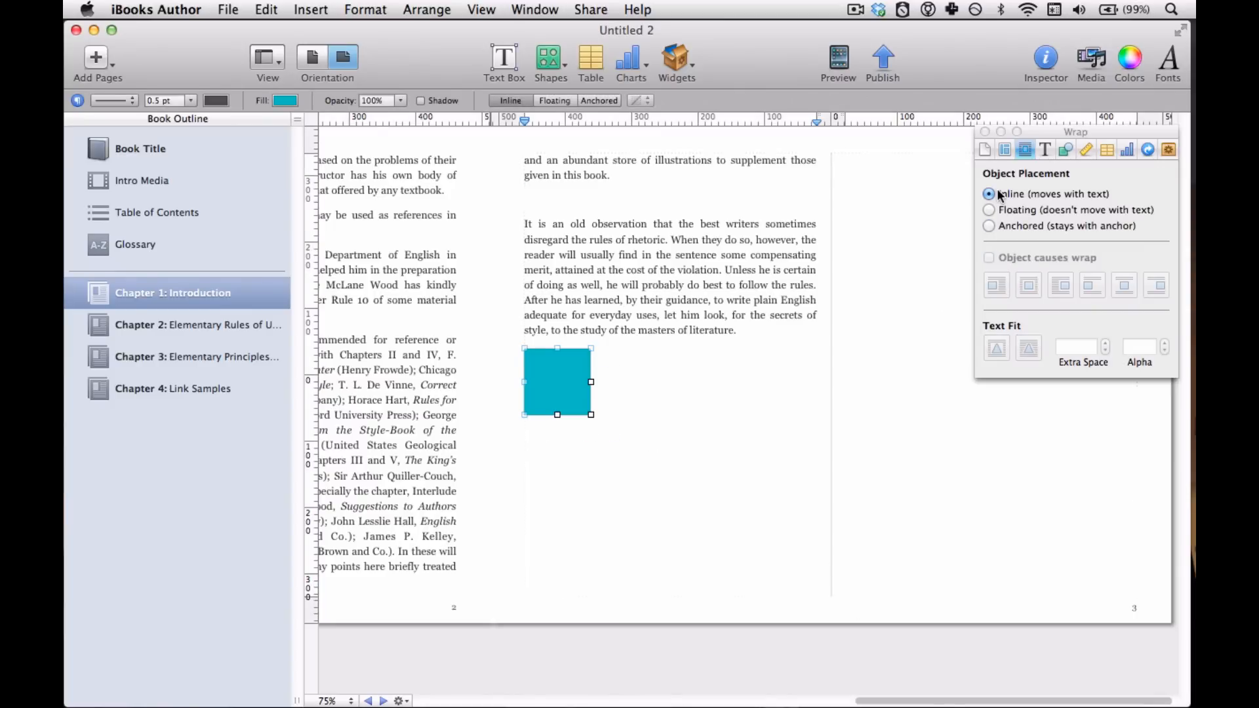
click(310, 61)
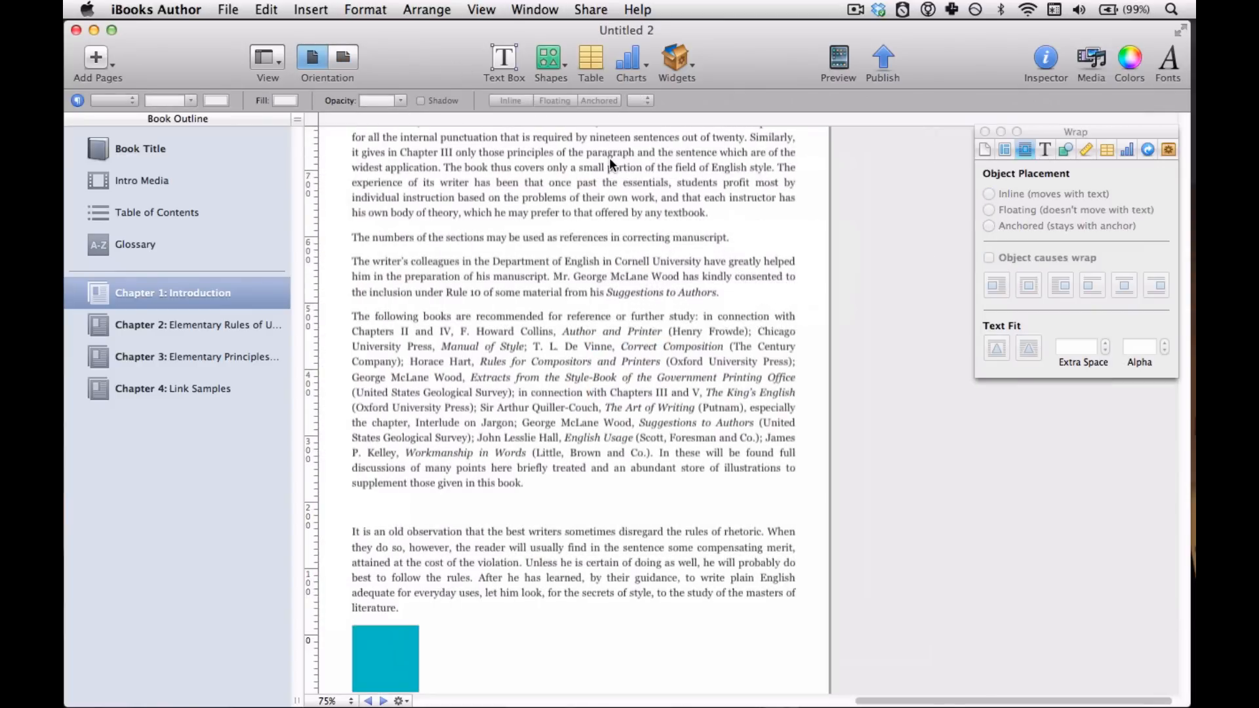
scroll(601, 419, up, 10)
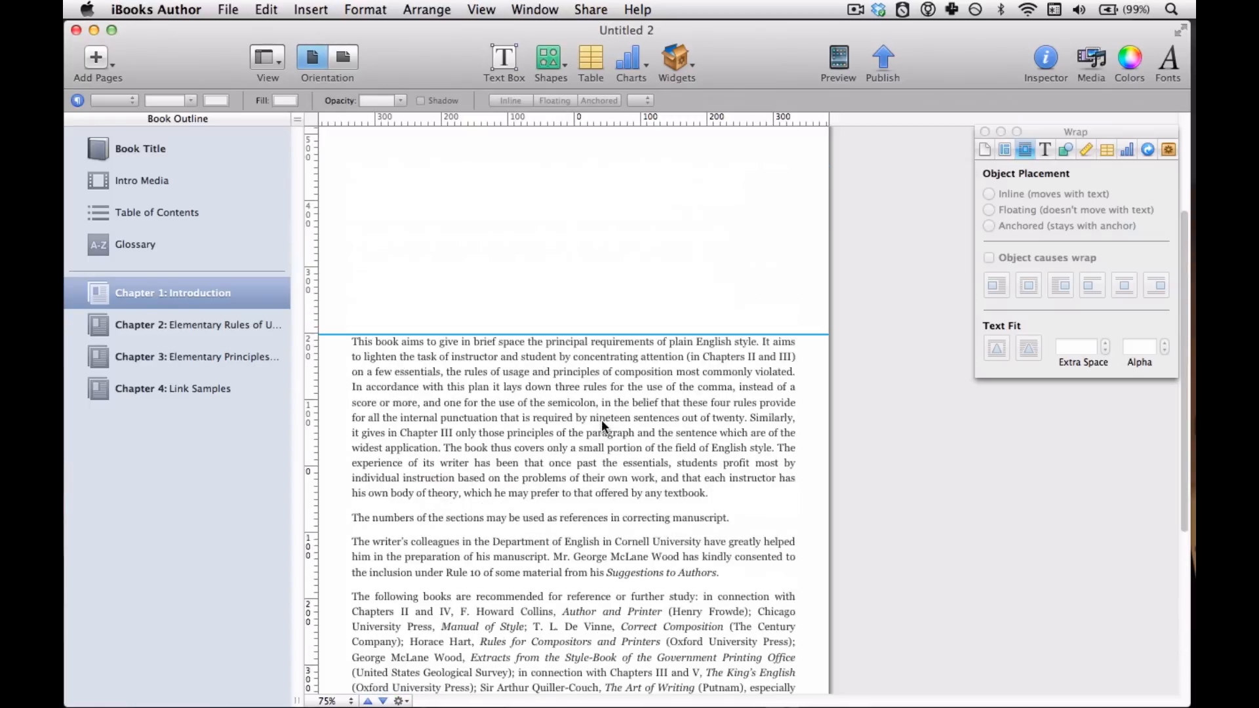
- Review the inline square in Chapter 1's portrait layout and move the blue dividing line above the body text slightly higher
scroll(602, 422, down, 10)
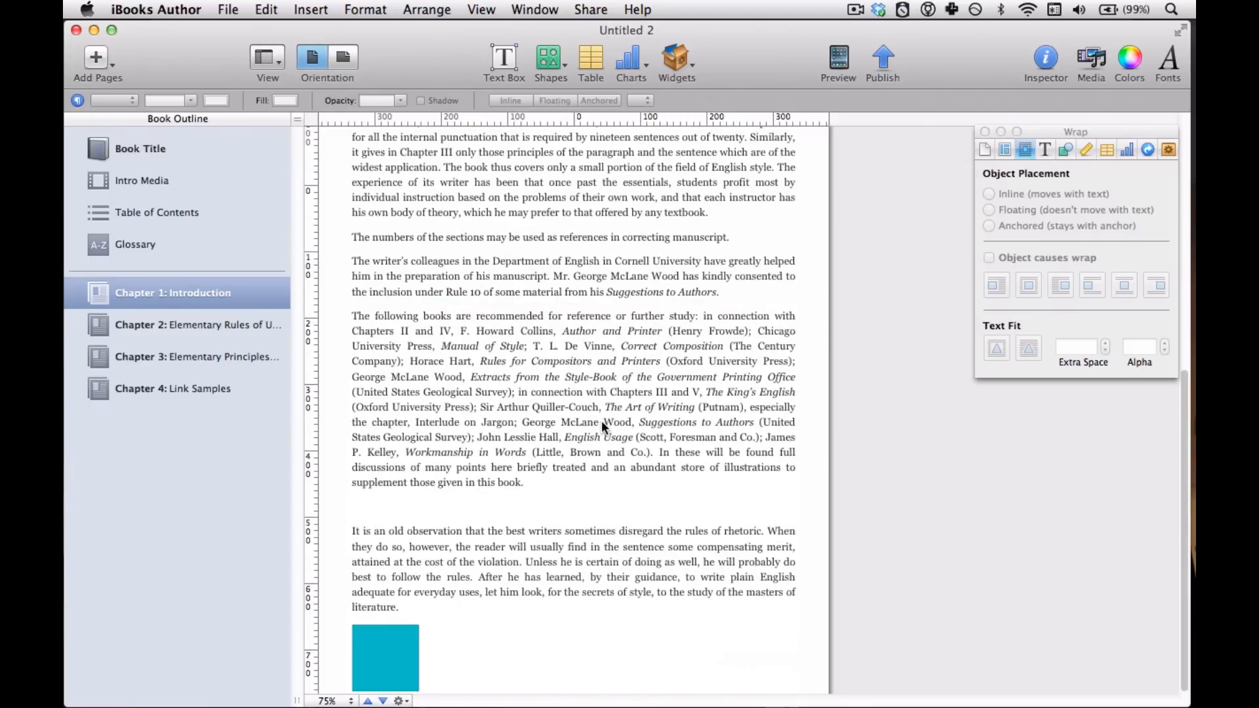
scroll(602, 423, up, 10)
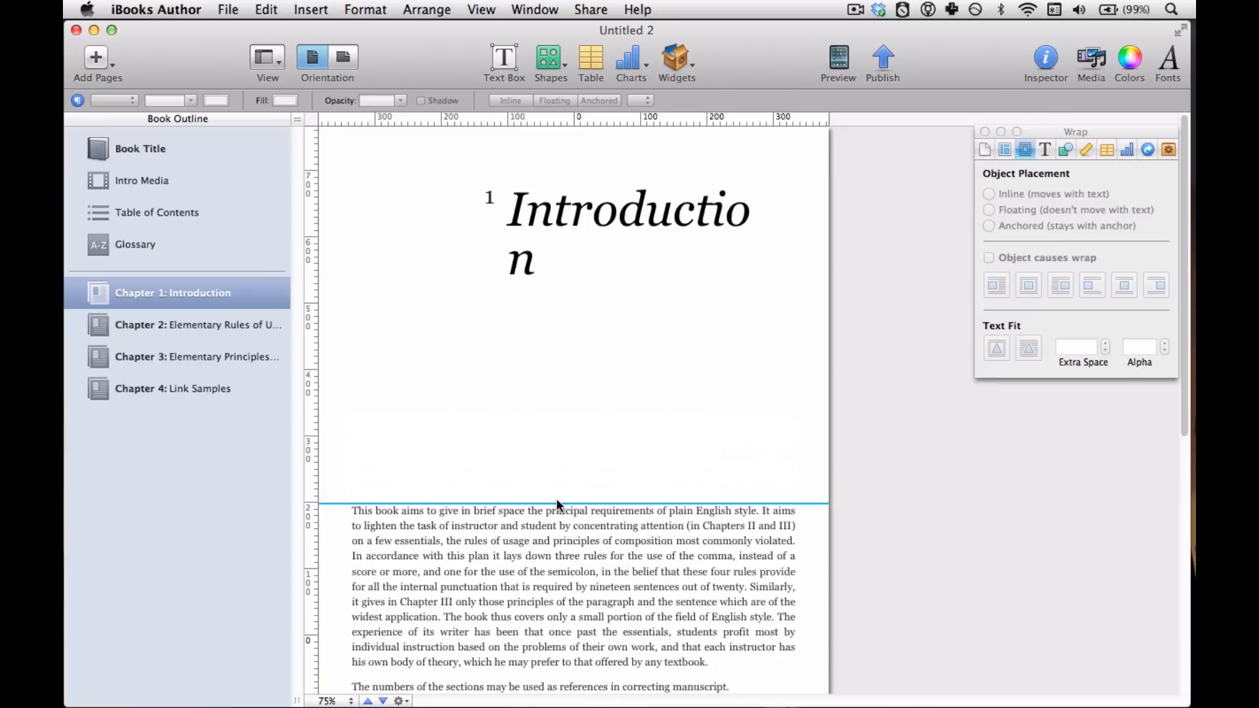
mouse_move(557, 501)
drag(557, 501, 546, 468)
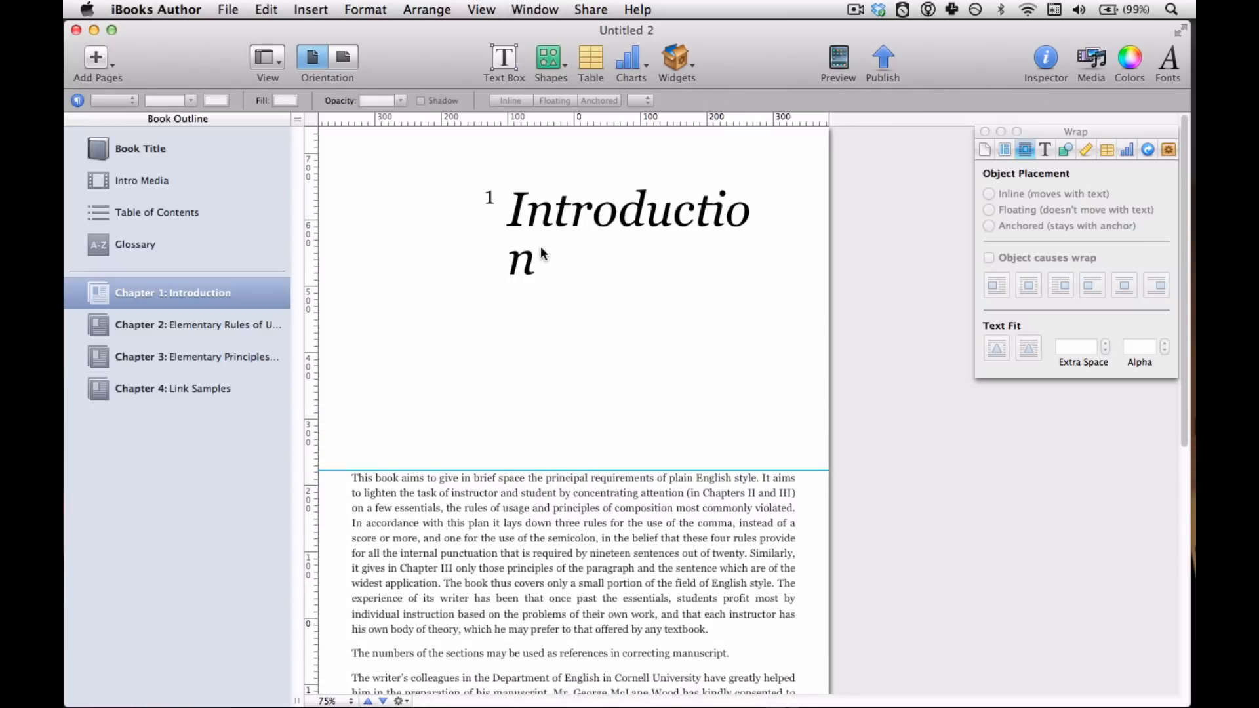
click(565, 528)
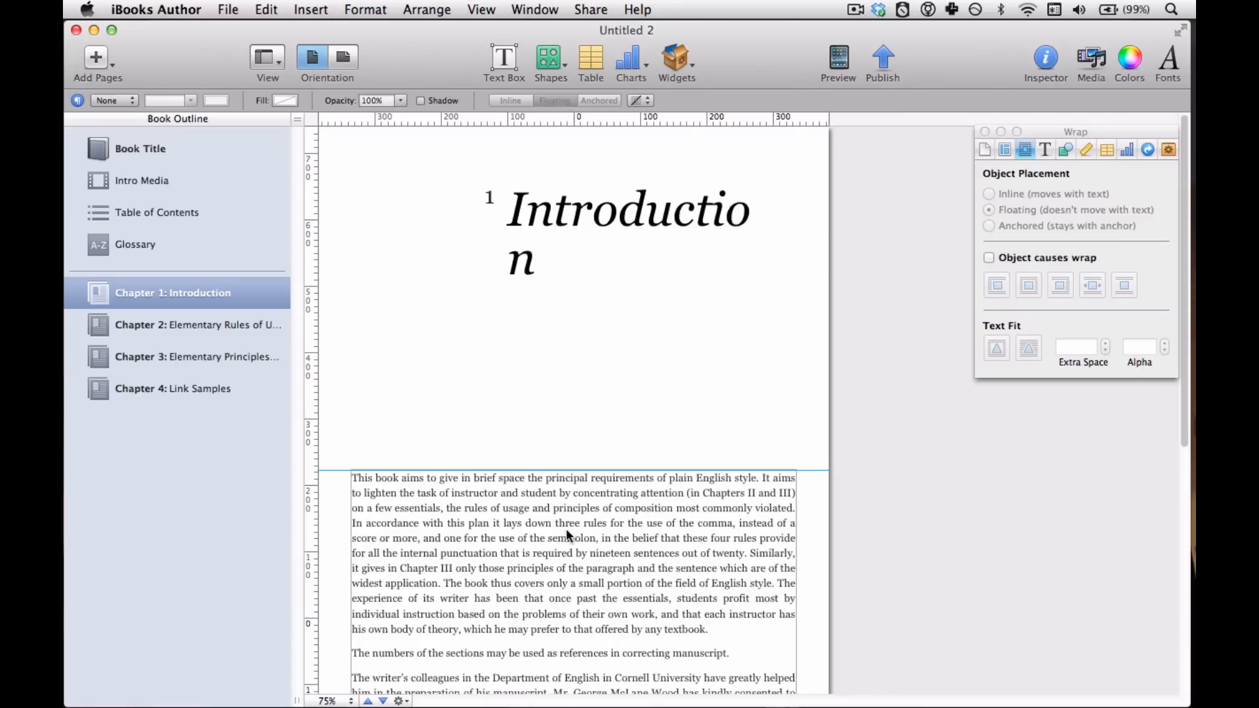
scroll(564, 604, down, 5)
scroll(564, 603, up, 5)
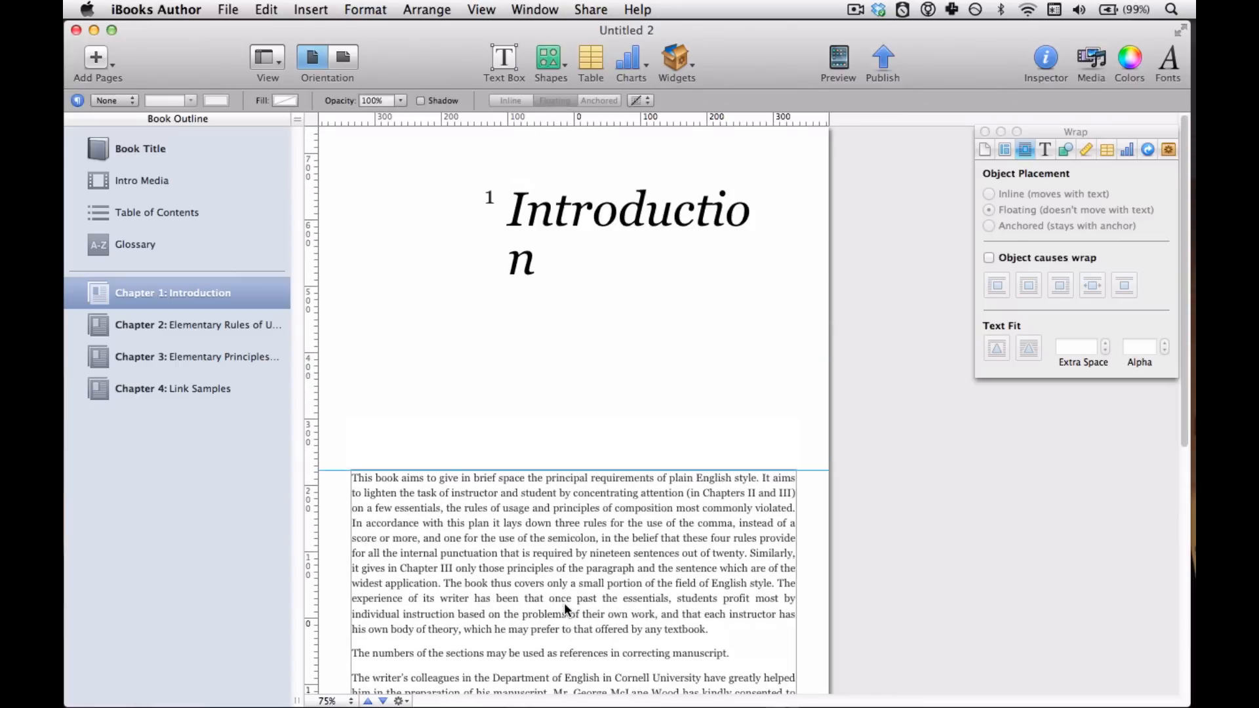
click(562, 407)
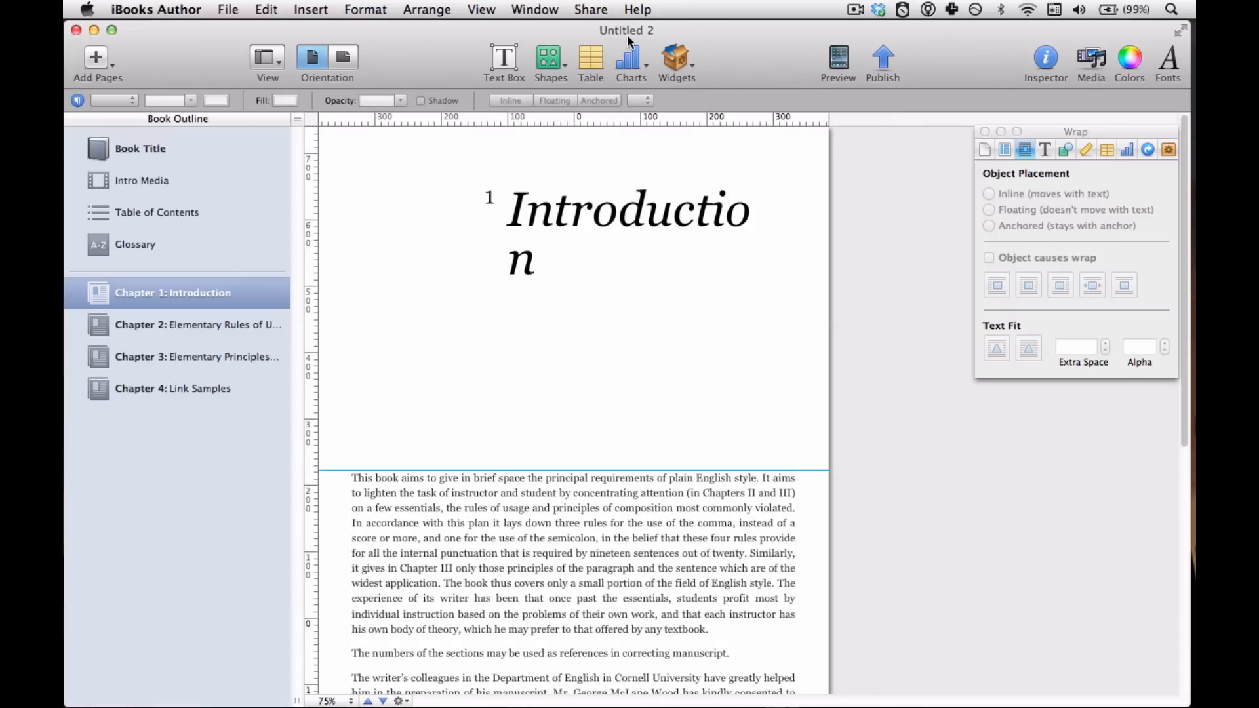
- Add a square shape in portrait orientation and place it below the Introduction title
click(543, 63)
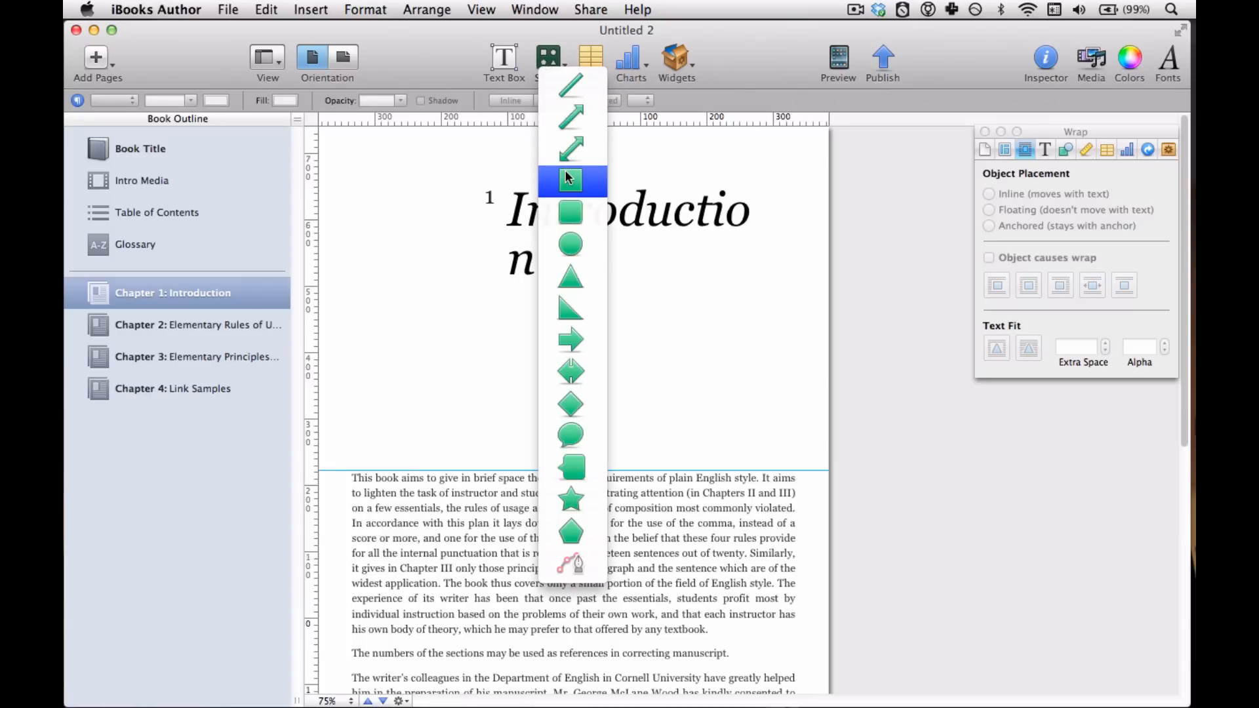
click(565, 175)
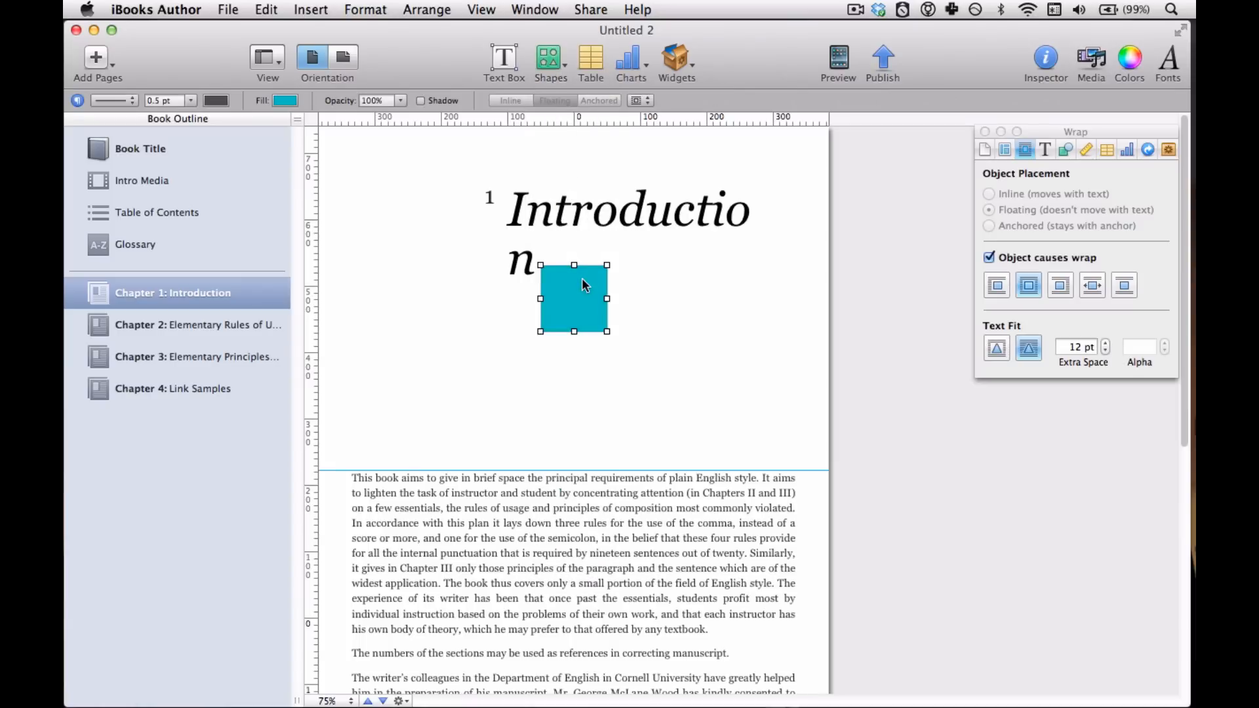
drag(582, 283, 600, 307)
click(620, 538)
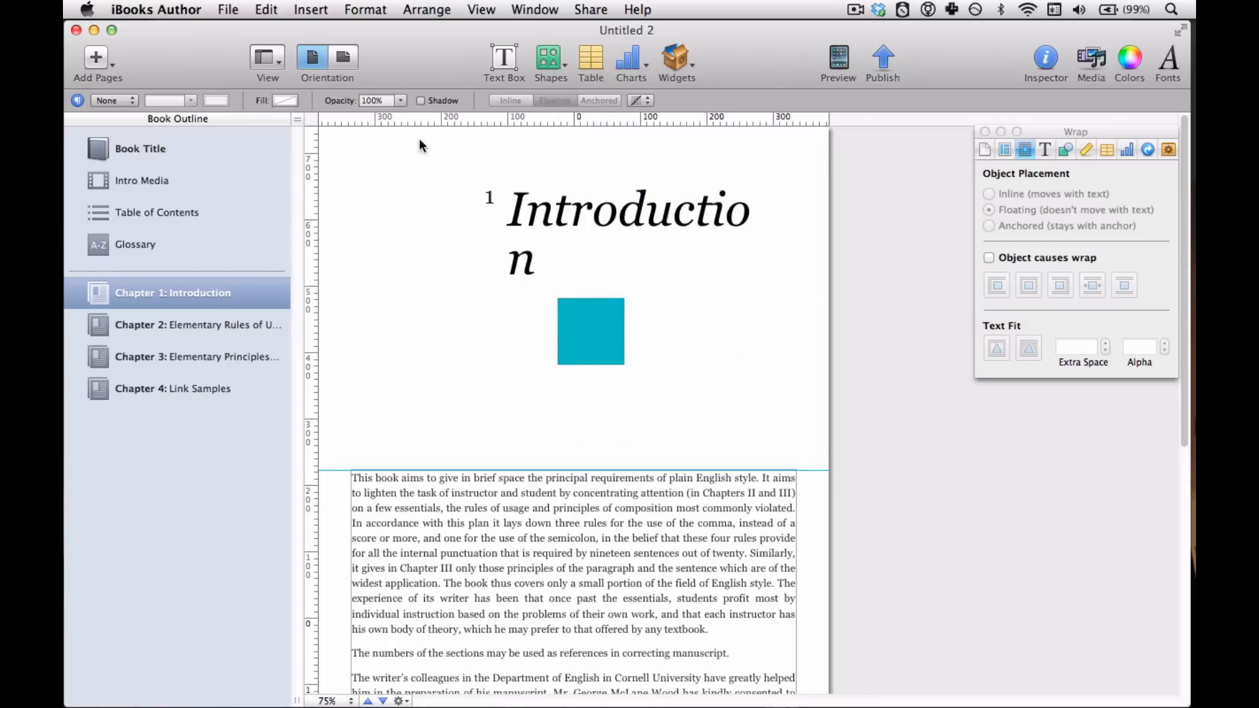
- Add a second square and place it against the lower-left side of the one below the title
click(539, 68)
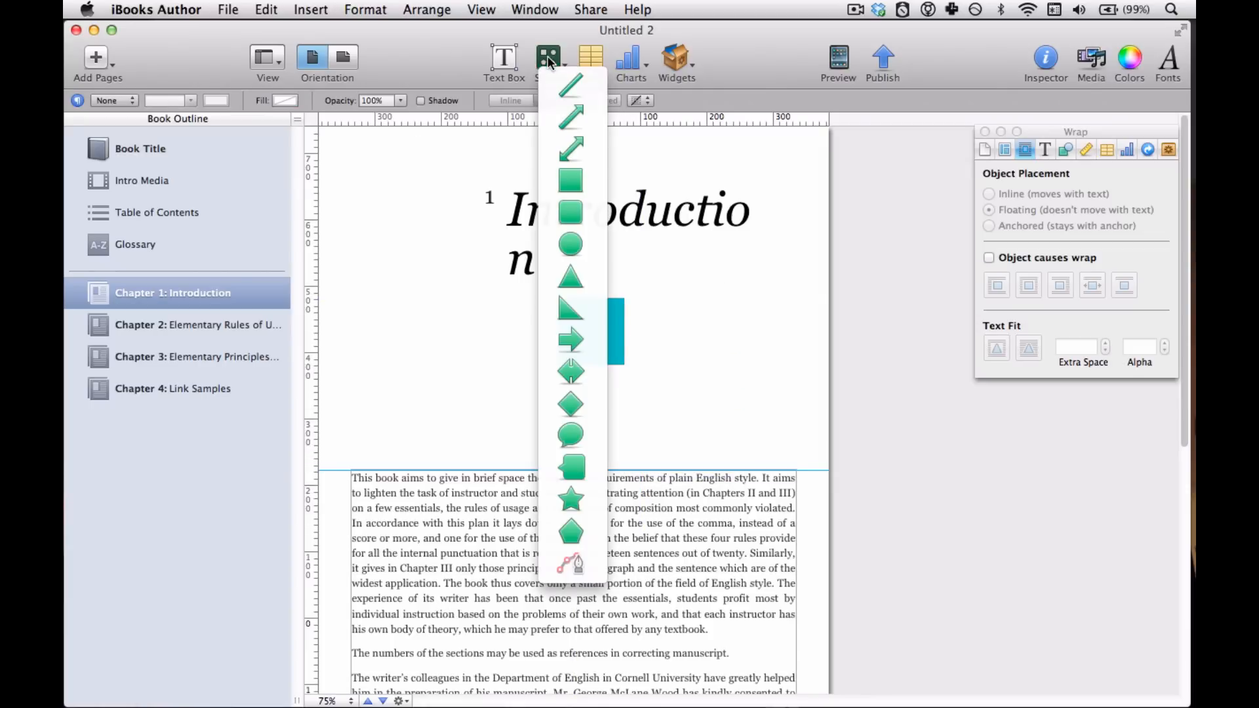
click(569, 183)
drag(598, 288, 542, 342)
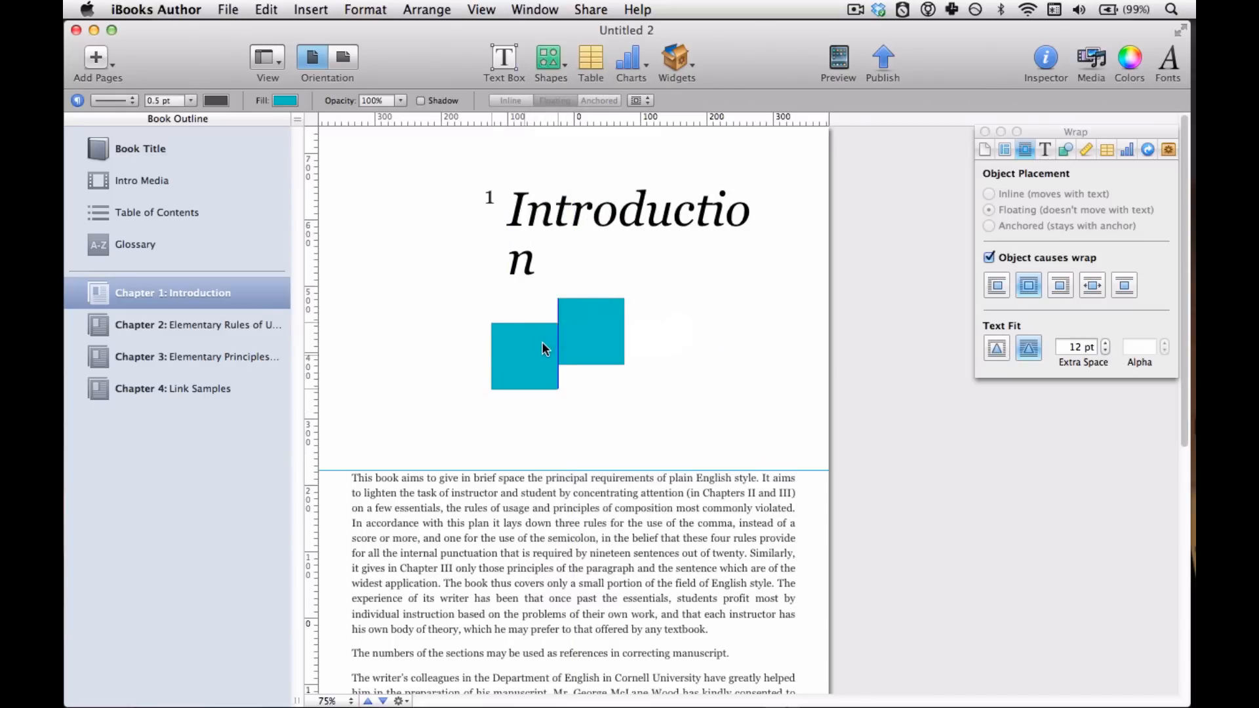
click(545, 517)
click(546, 517)
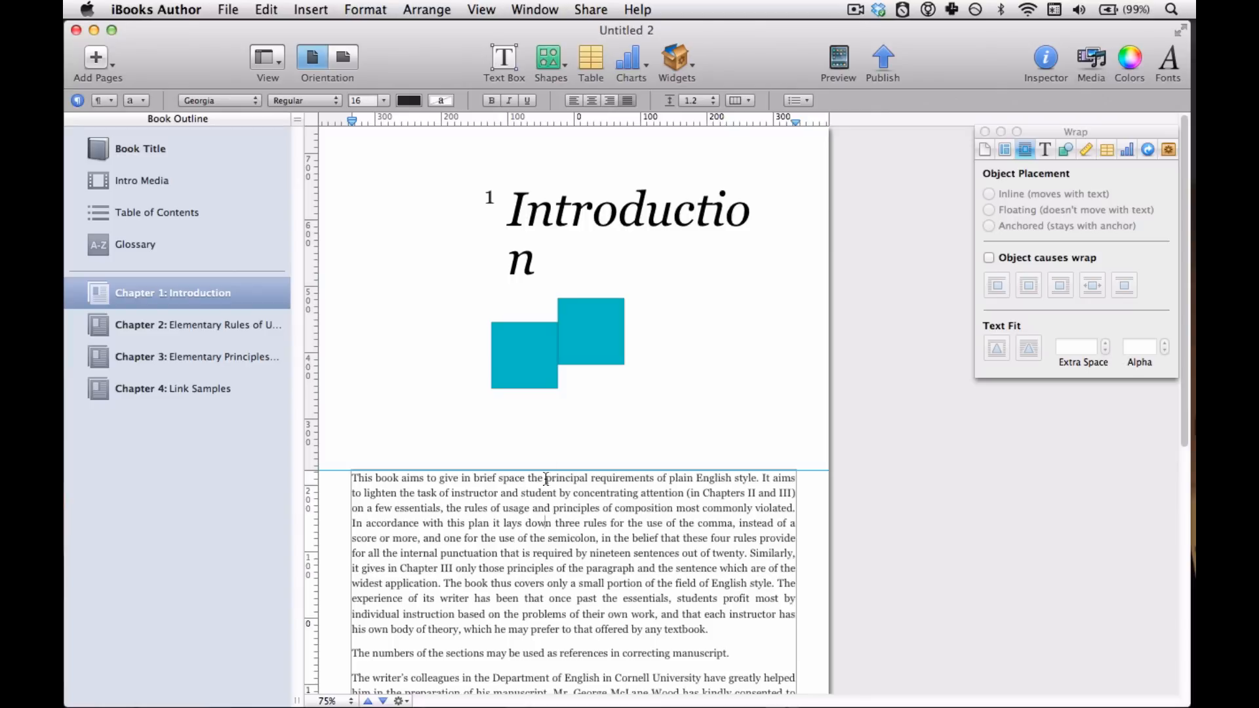
- Add a third square below the other two, overlapping the blue dividing line above the body text
click(548, 59)
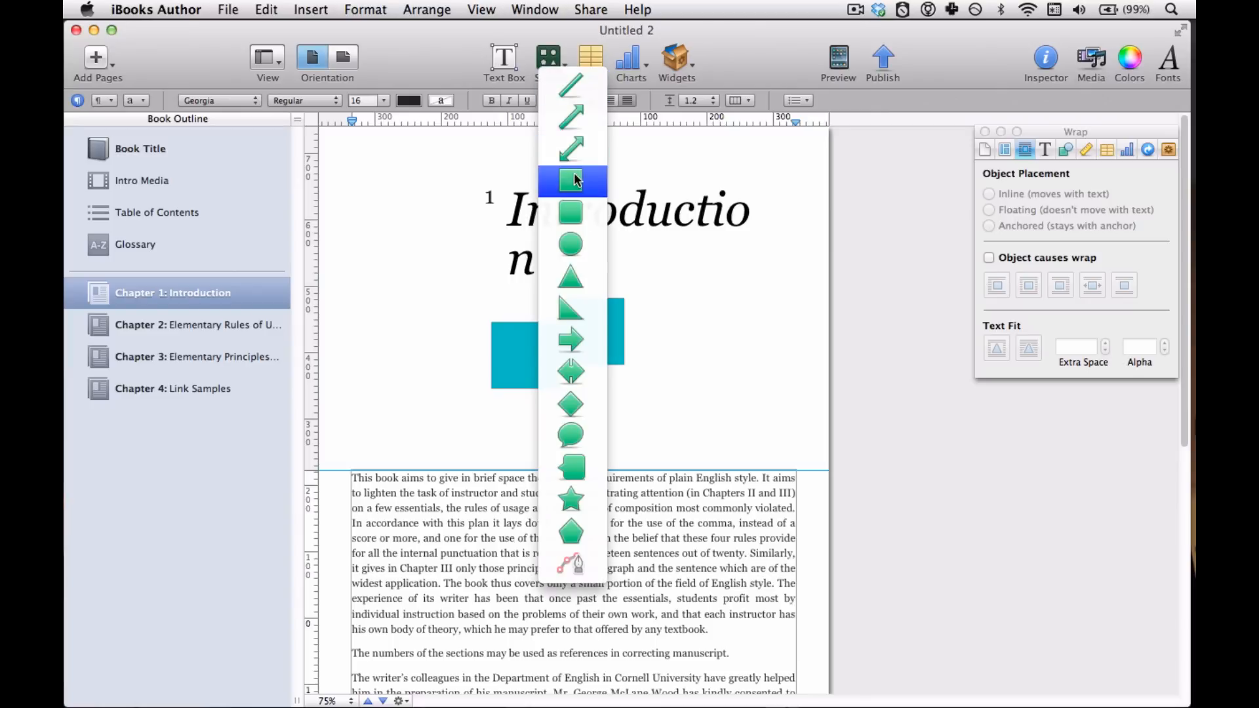
click(571, 180)
drag(581, 289, 565, 480)
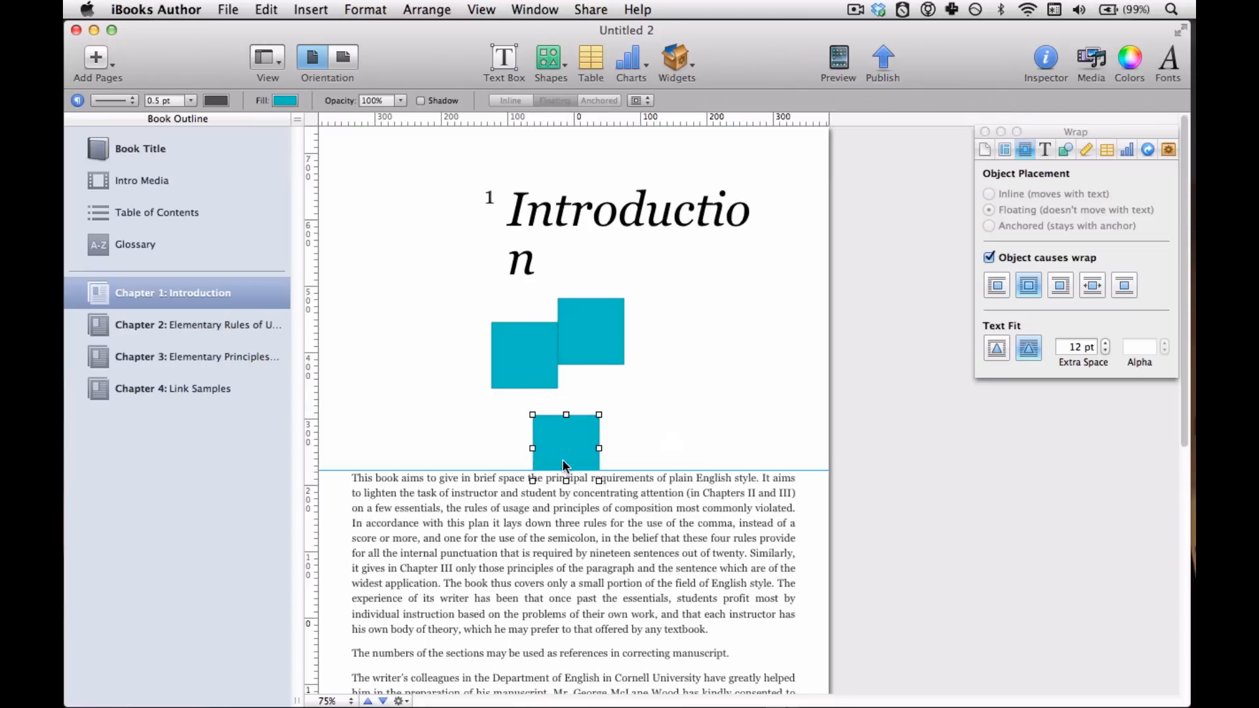
- Switch to landscape orientation and look through Chapter 1's pages for the squares added in portrait
click(354, 58)
drag(663, 705, 667, 679)
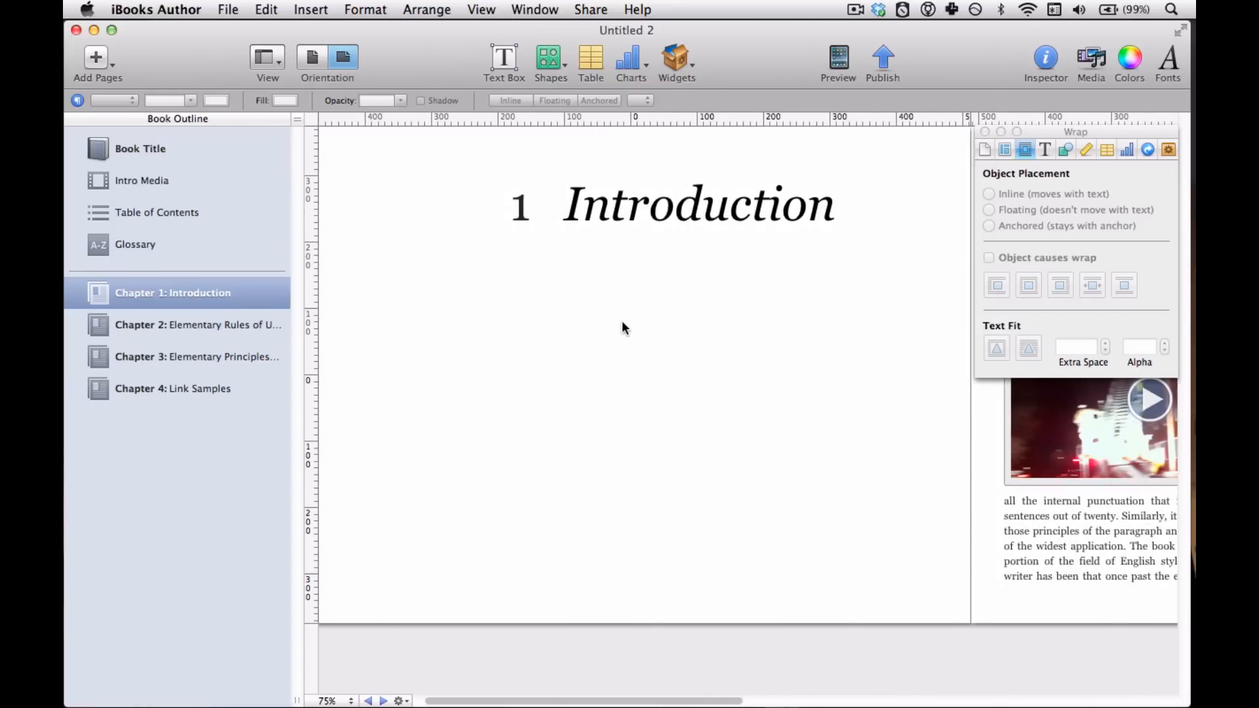
drag(568, 241, 797, 453)
drag(710, 700, 916, 700)
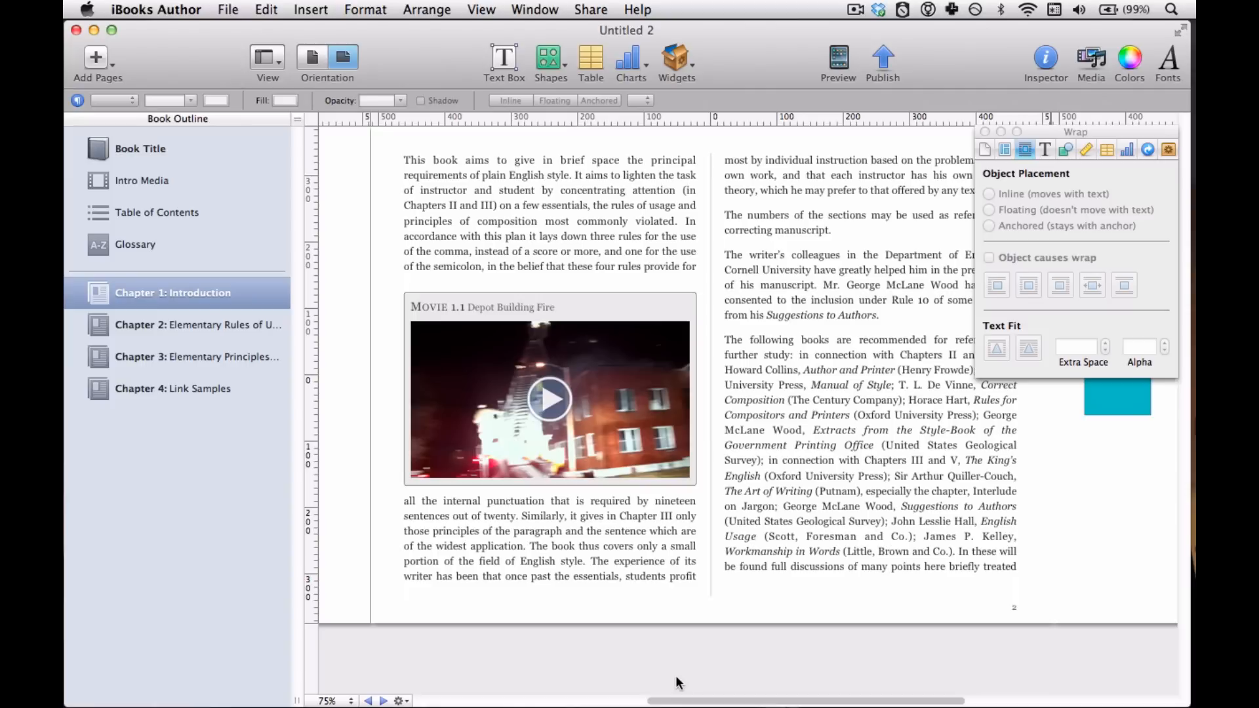
drag(672, 700, 820, 701)
drag(880, 702, 666, 702)
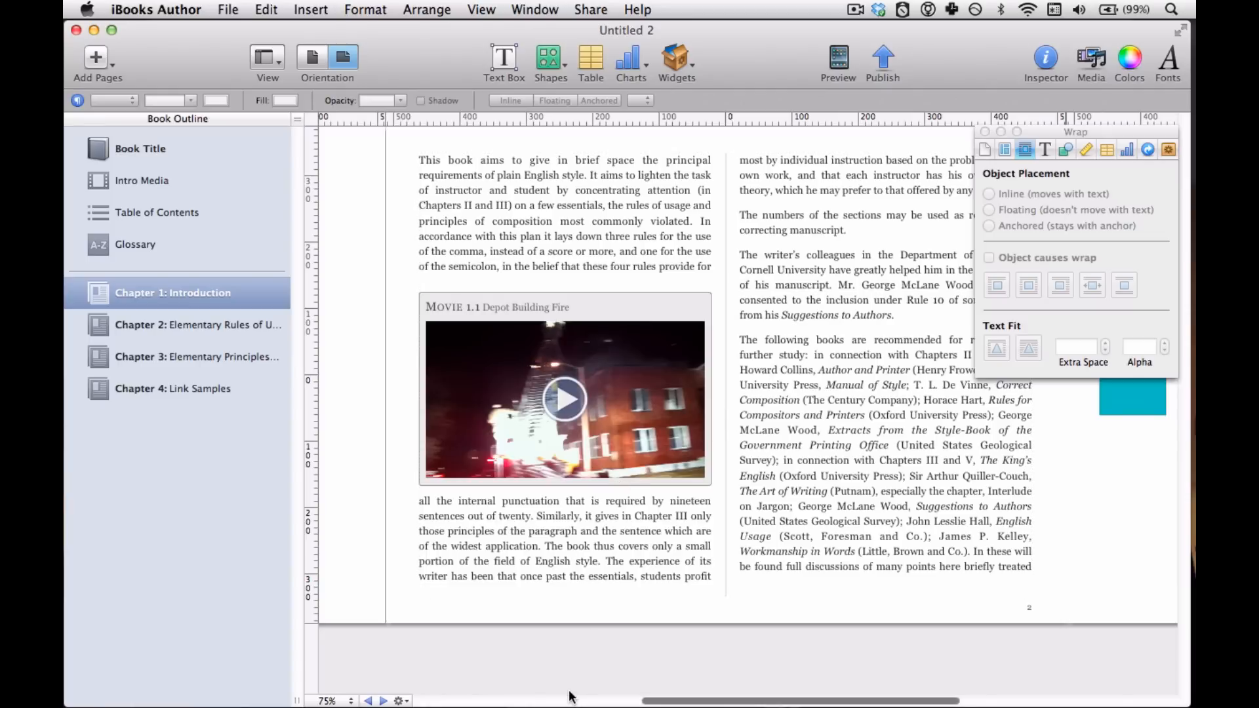
- Return to portrait orientation, and show the page layouts in an enlarged list above the book outline
click(278, 69)
click(283, 58)
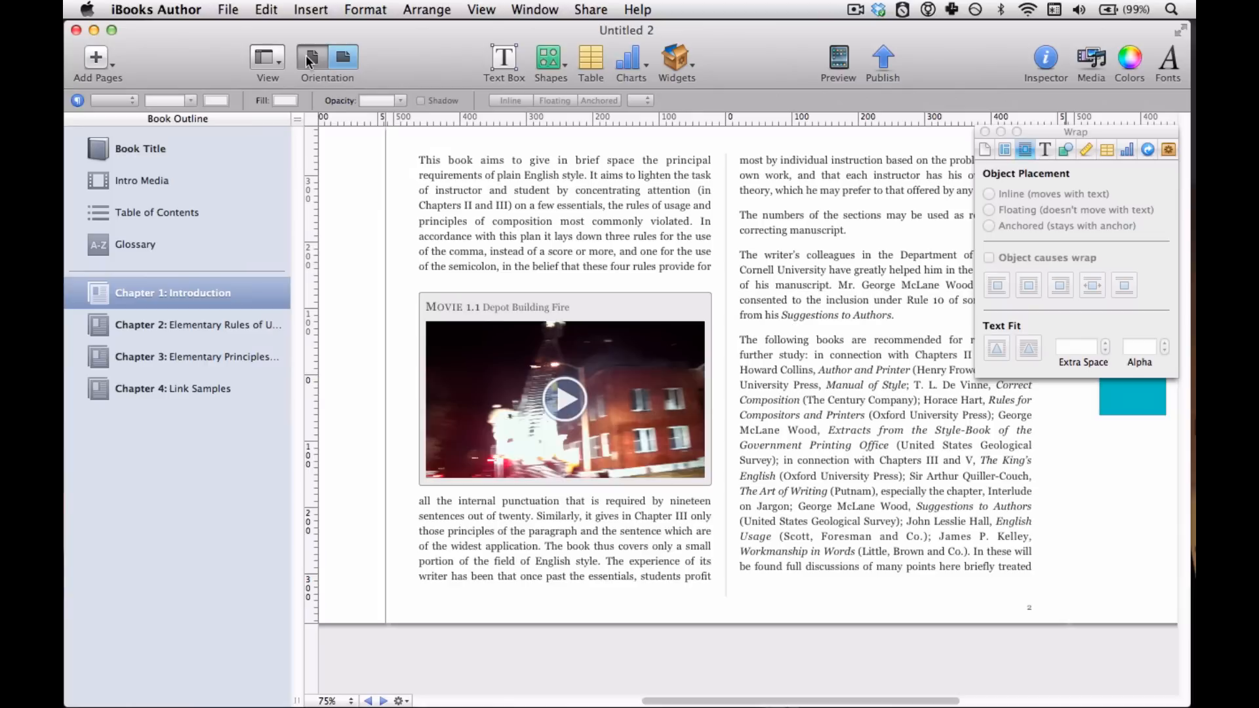
click(306, 57)
click(272, 57)
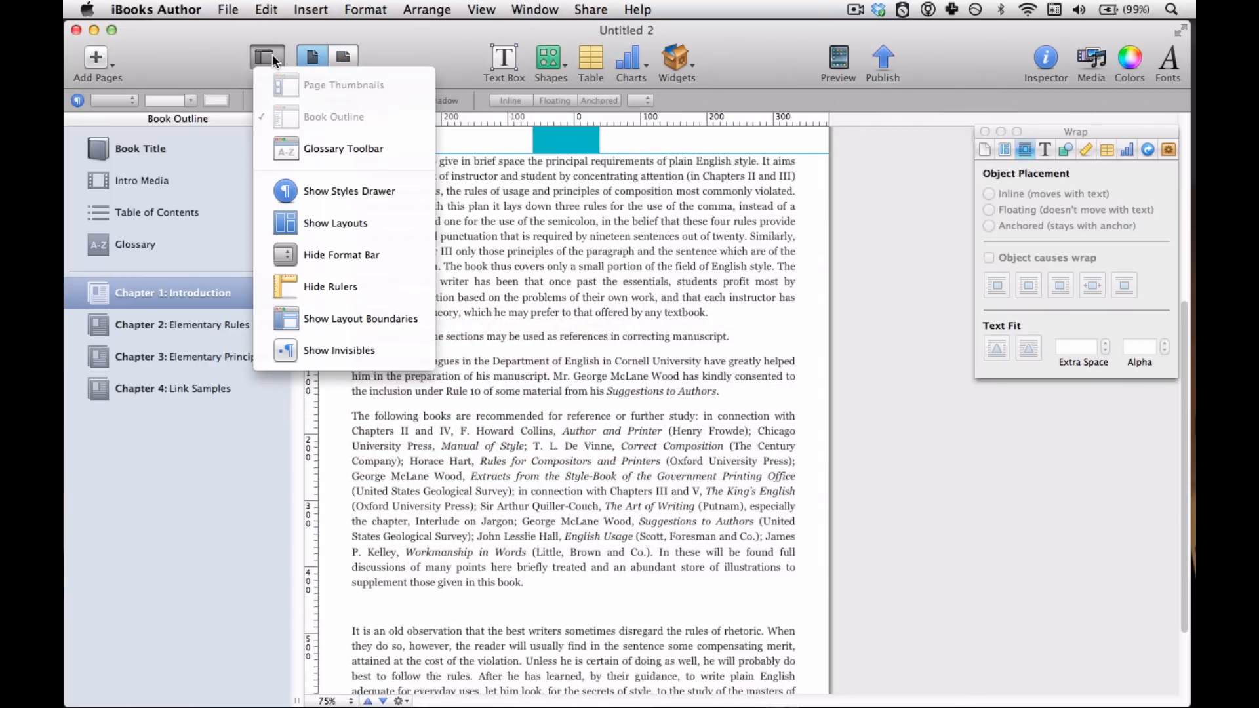
click(283, 231)
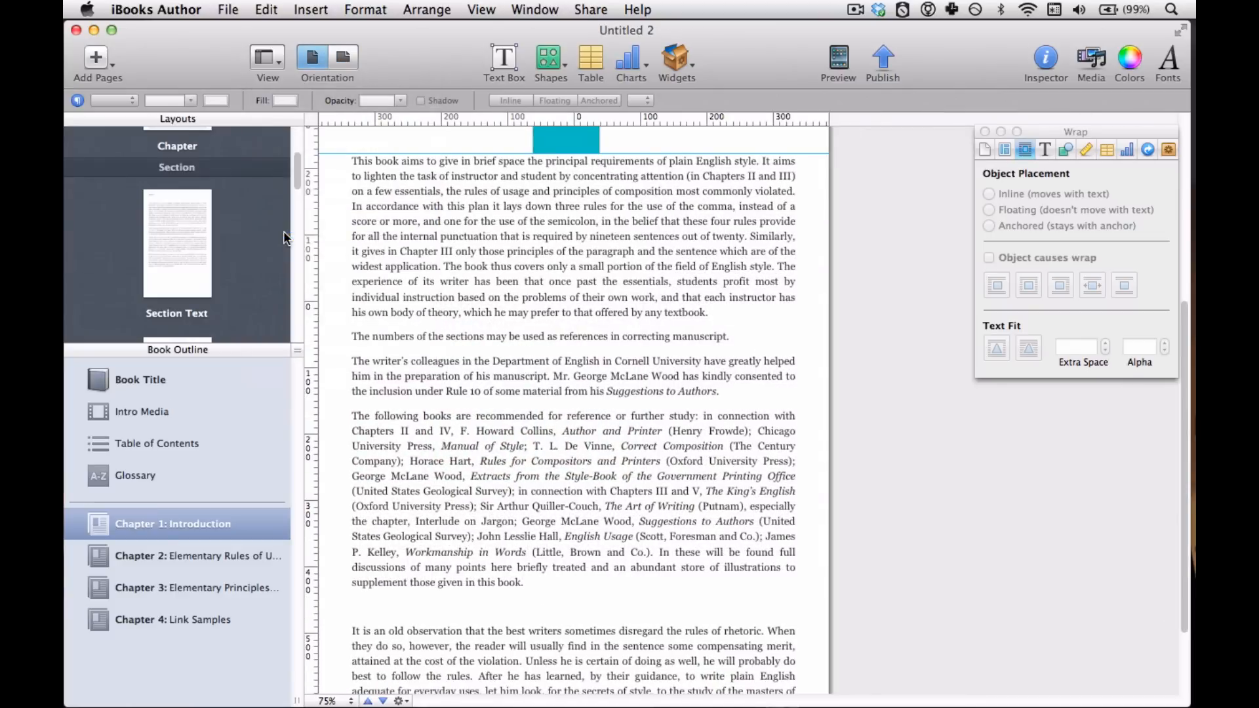
drag(296, 351, 300, 604)
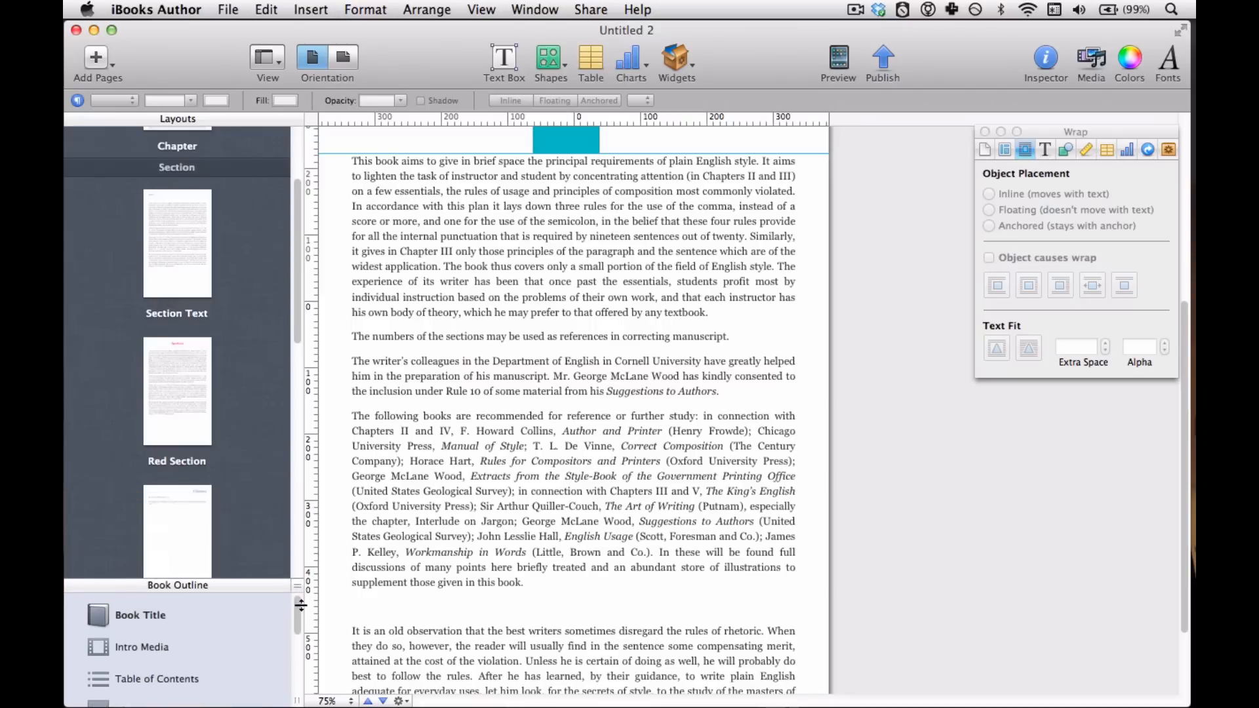
- Open the Chapter layout in portrait orientation and look through it and the other available layouts
scroll(230, 465, up, 3)
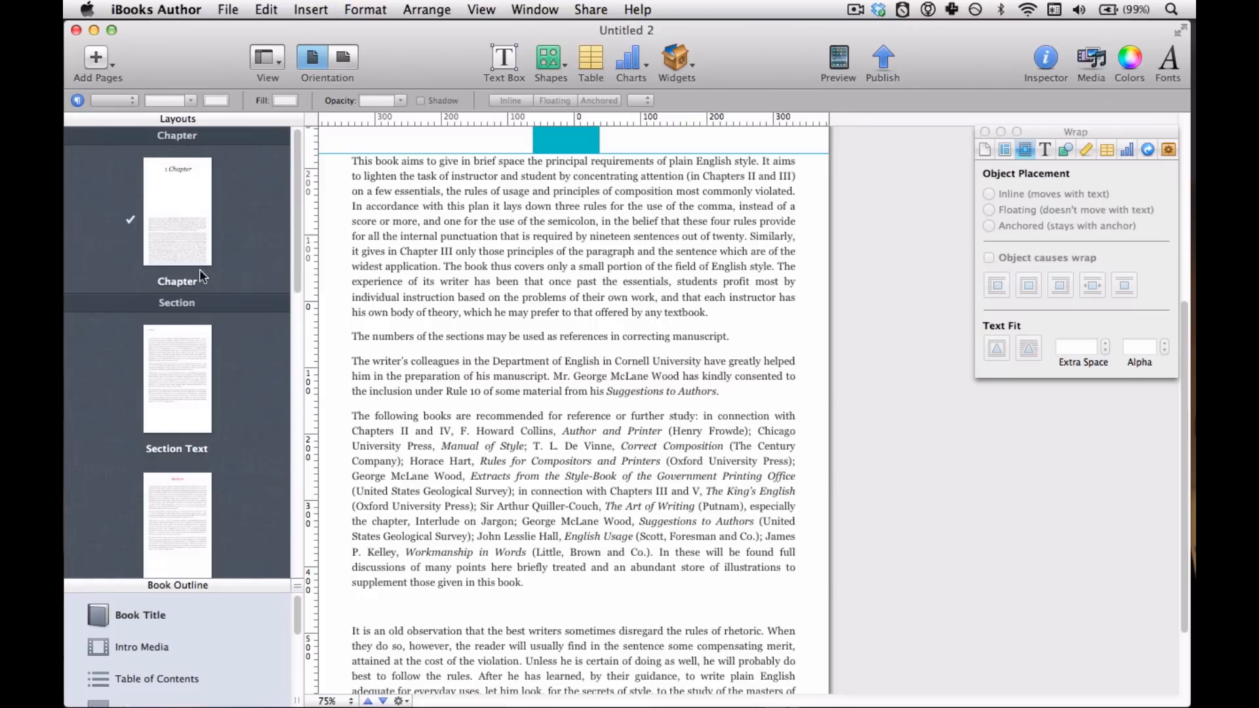
click(190, 192)
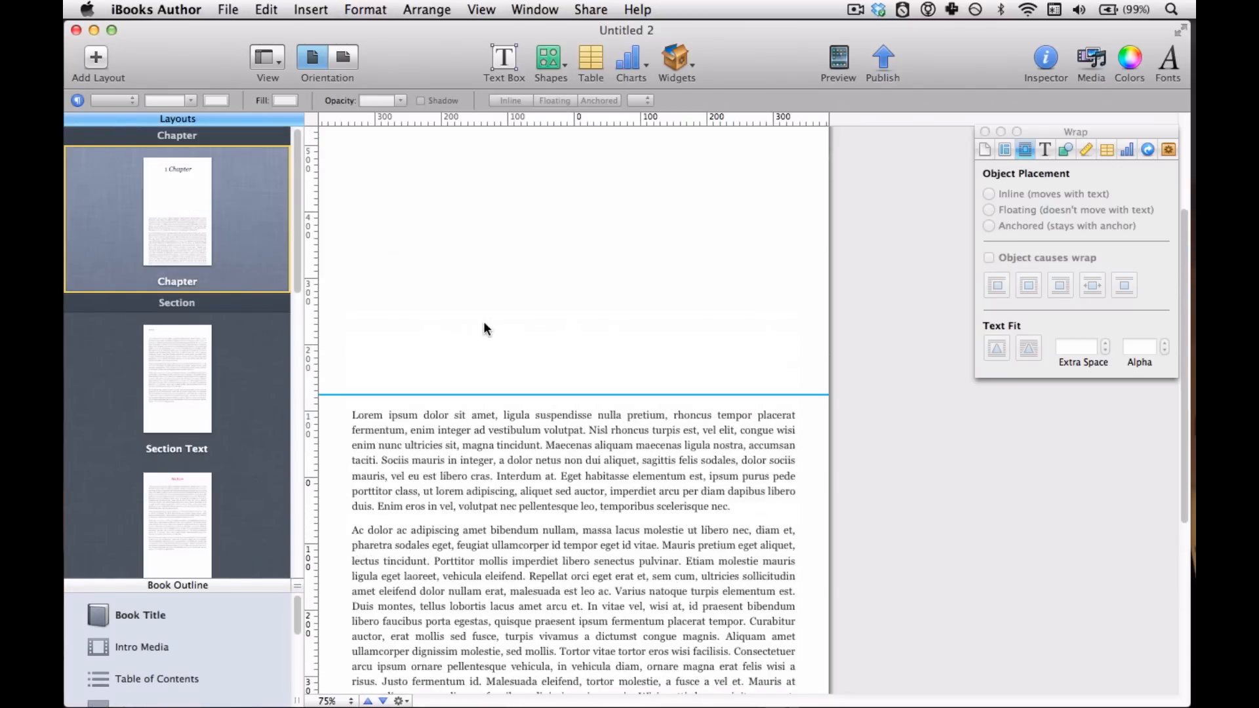
scroll(485, 328, down, 10)
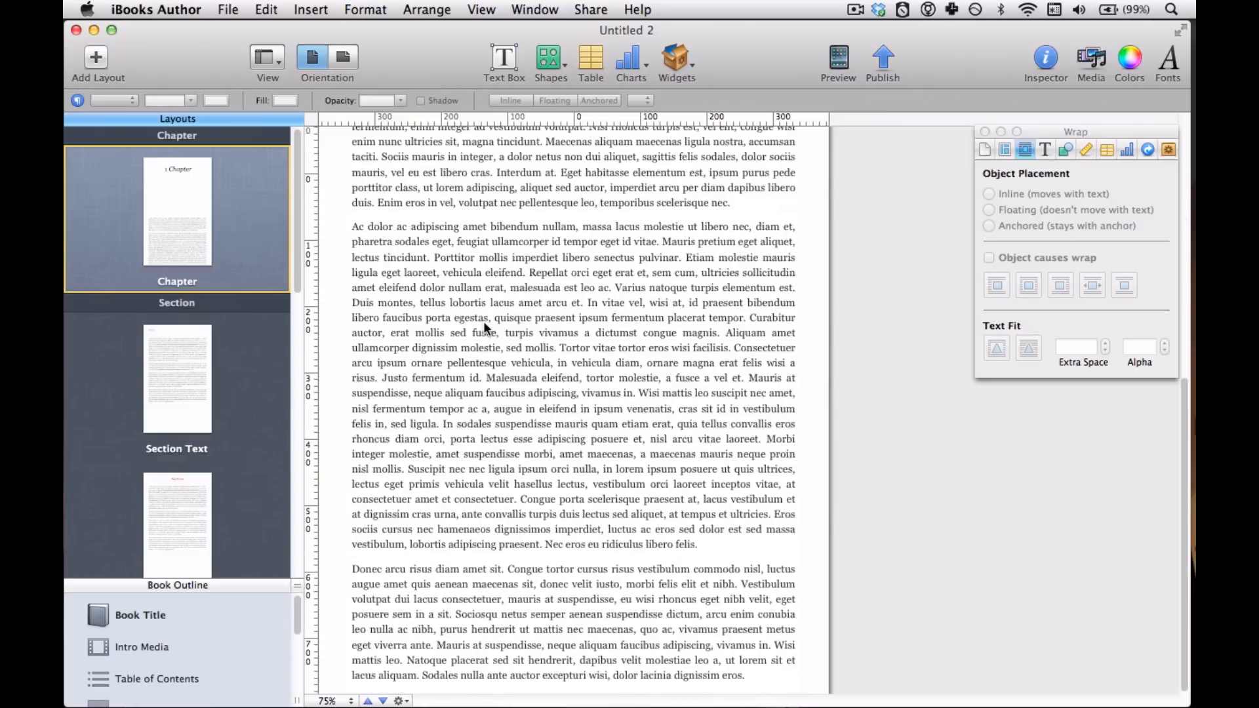
scroll(483, 322, up, 10)
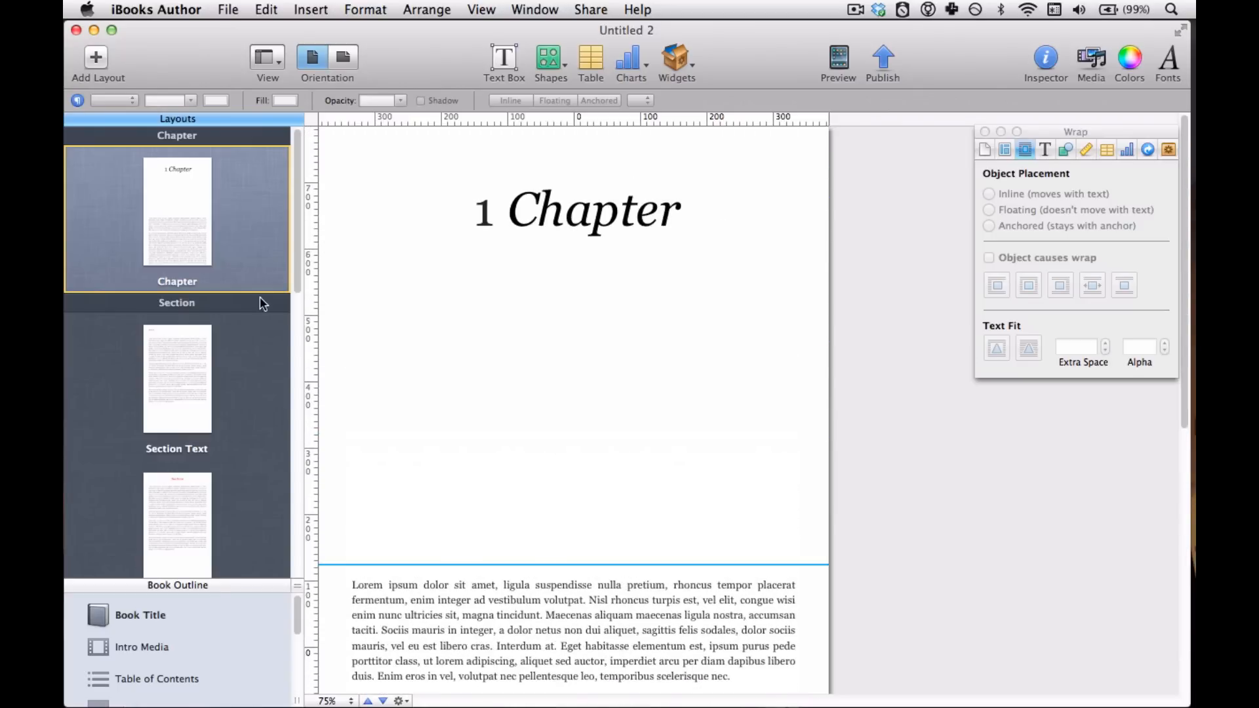
scroll(211, 348, down, 2)
scroll(211, 347, down, 10)
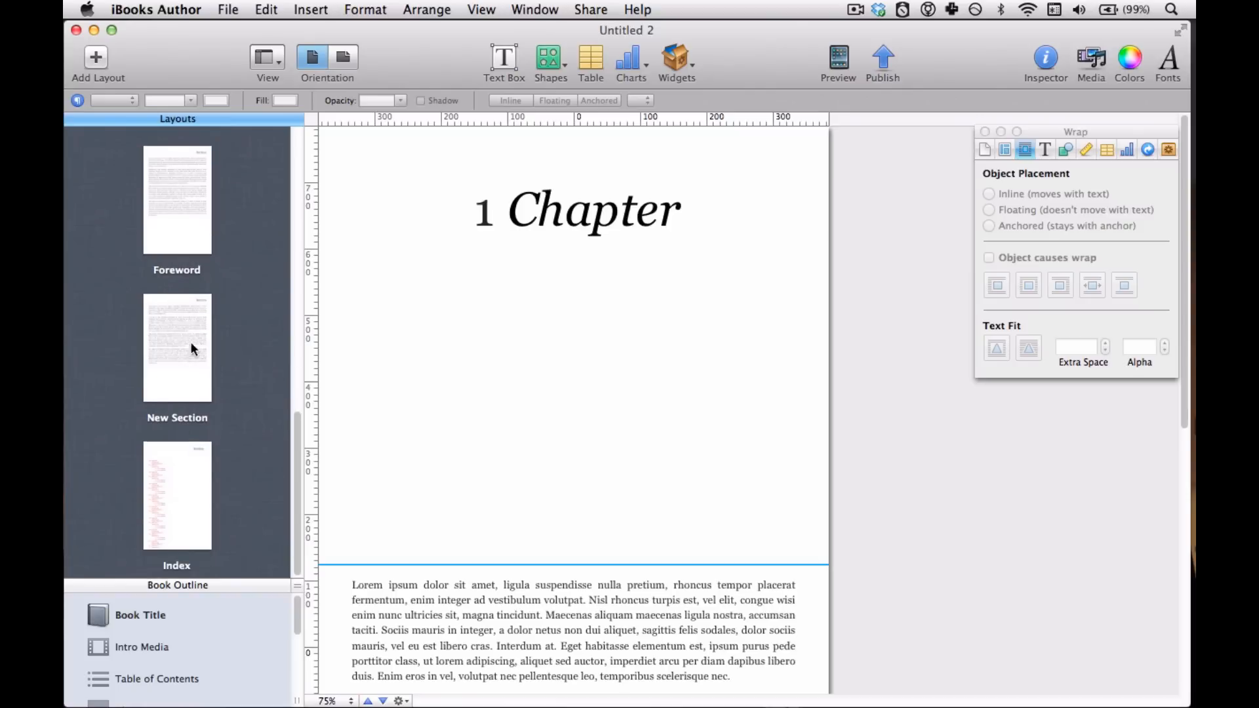
scroll(174, 363, up, 12)
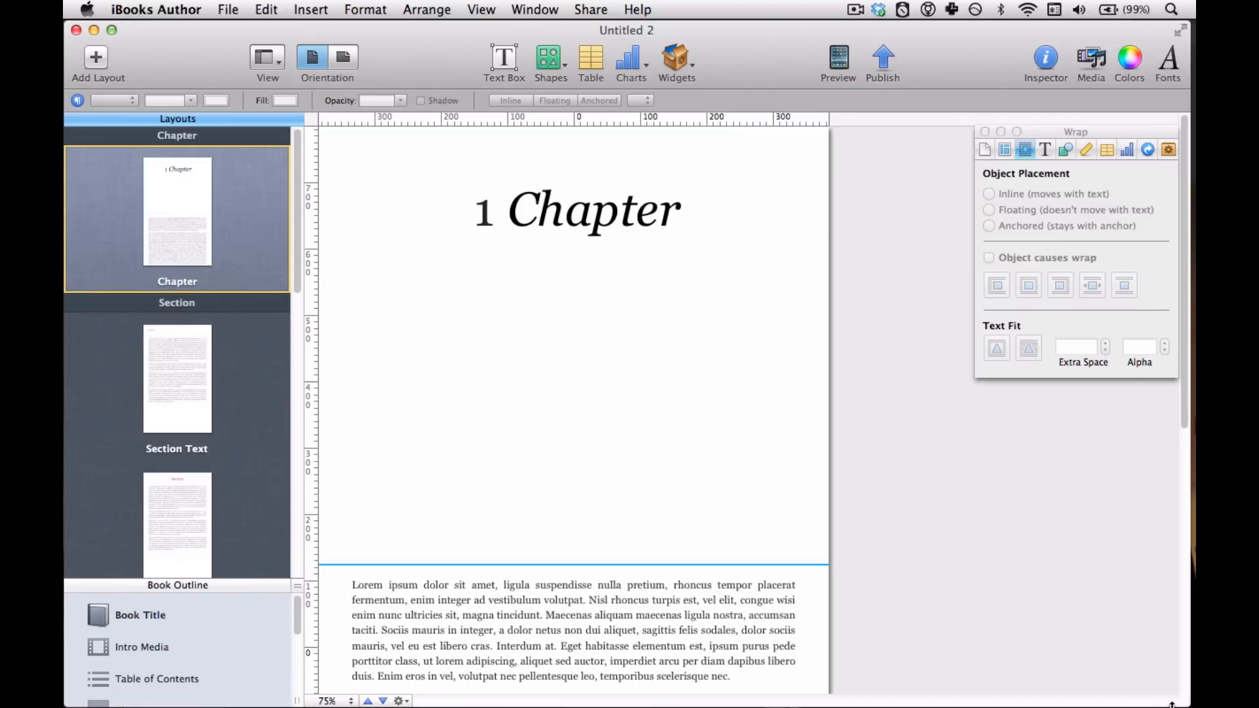
- Narrow the document window to make room for the Styles Drawer and browse its paragraph styles
drag(1189, 703, 805, 703)
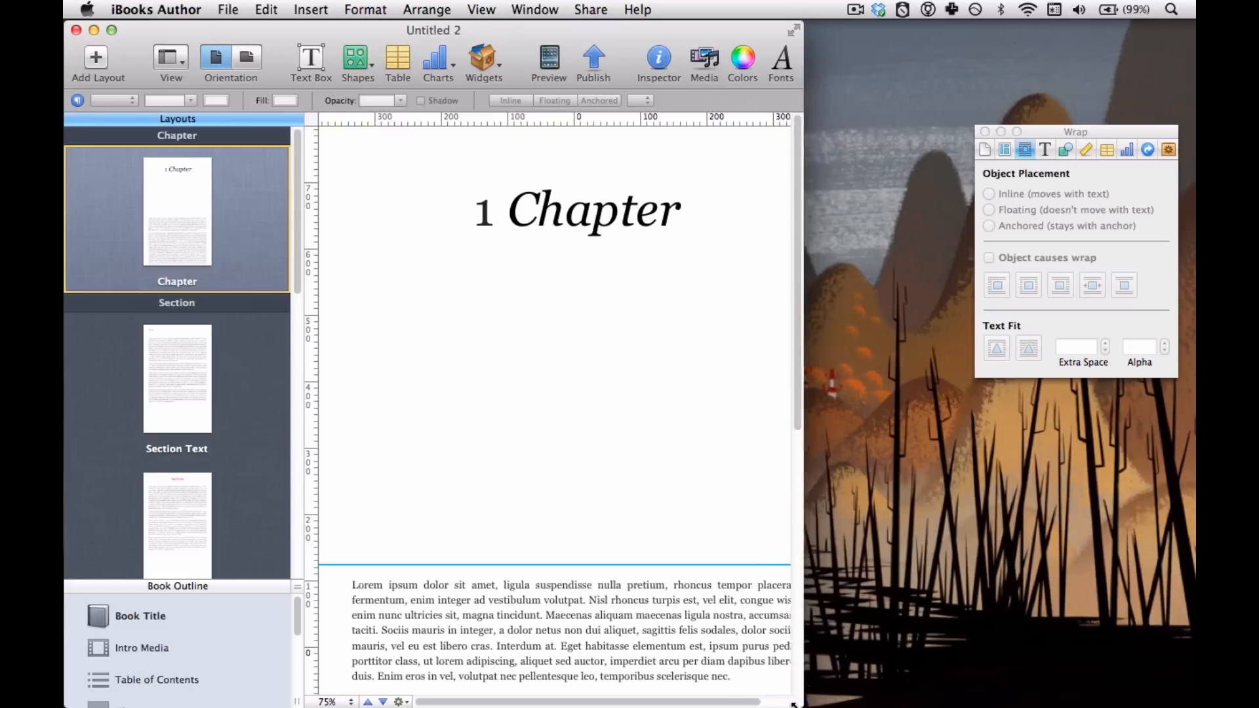
click(985, 132)
click(495, 8)
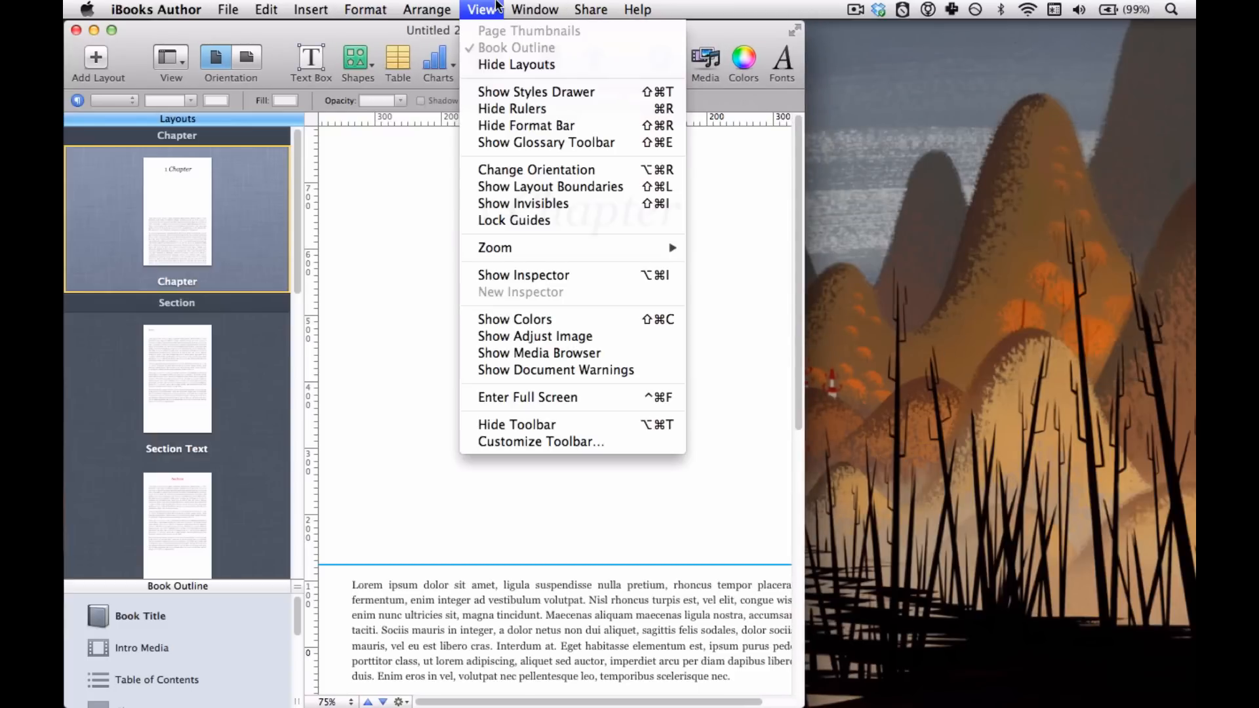
click(497, 92)
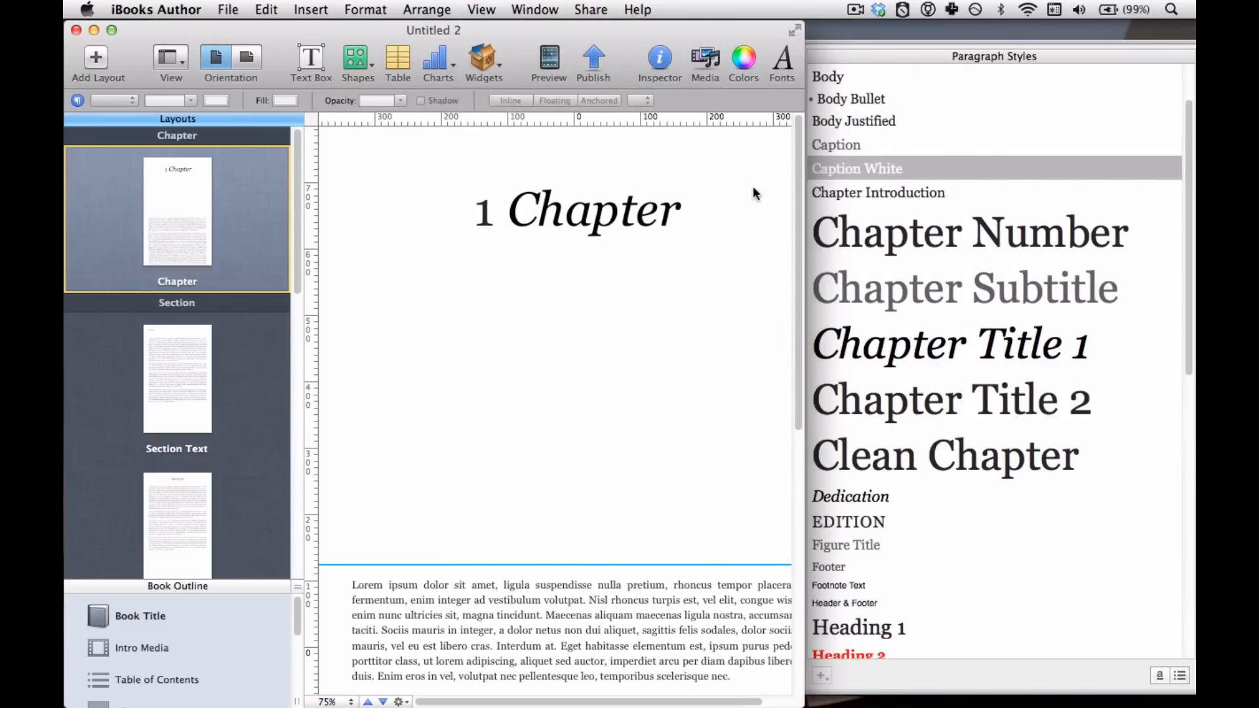
scroll(966, 222, up, 2)
scroll(969, 225, down, 10)
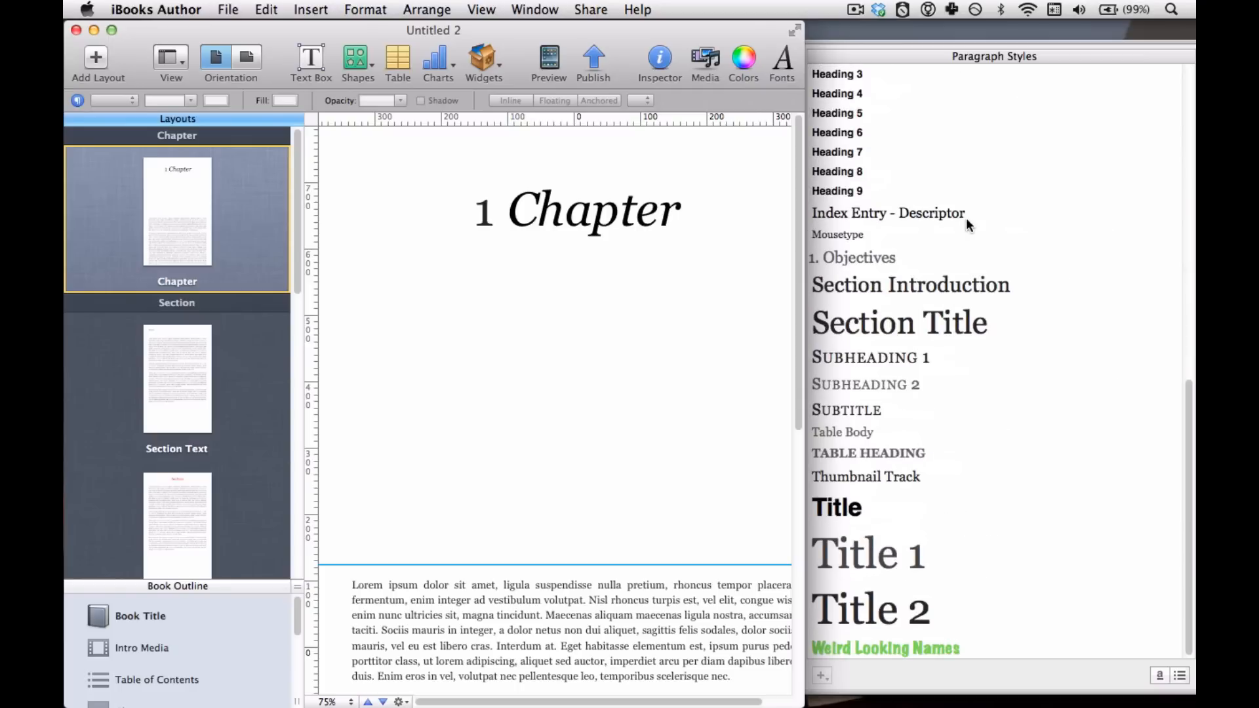
scroll(969, 225, up, 10)
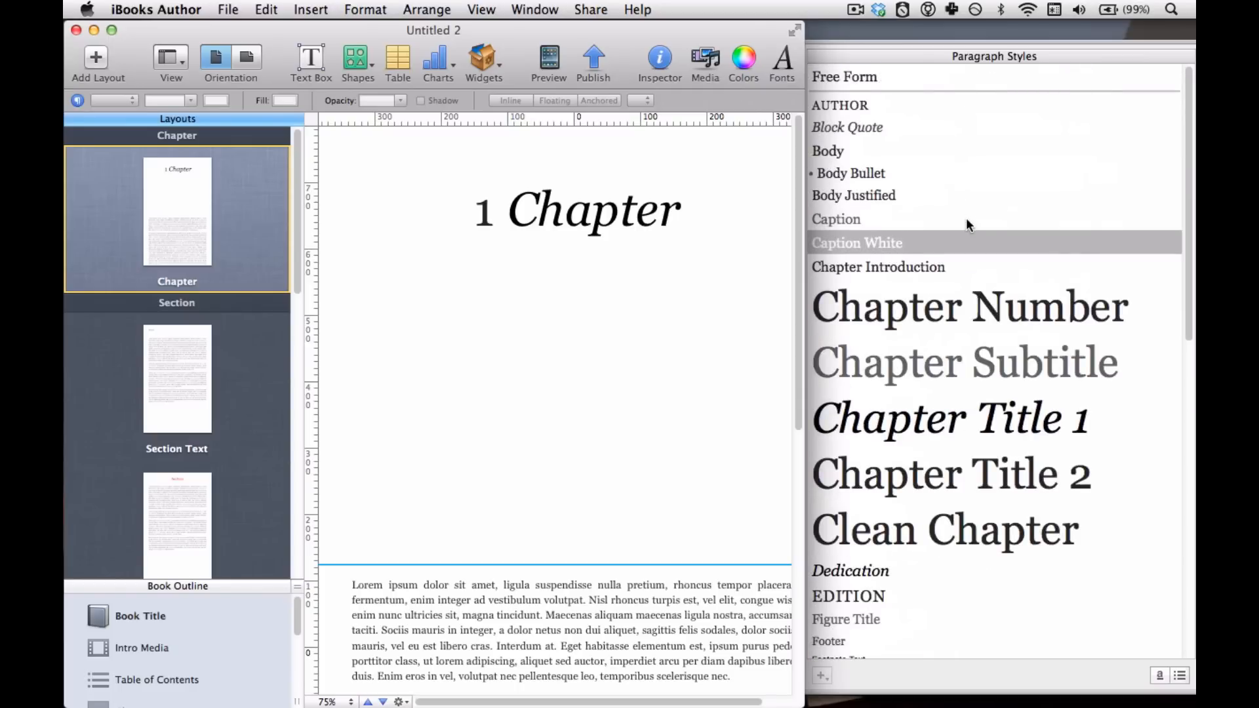
- Hide the Styles Drawer and the page layouts, and widen the document window to fill the screen
click(479, 8)
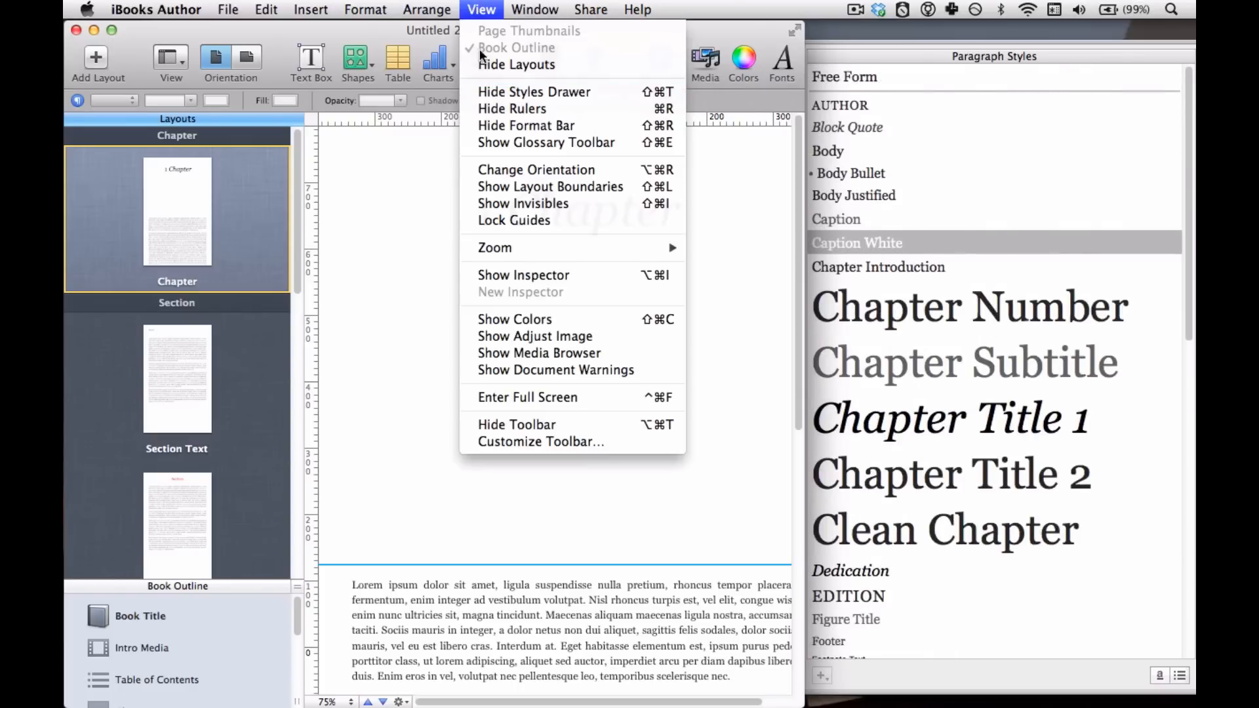
click(492, 93)
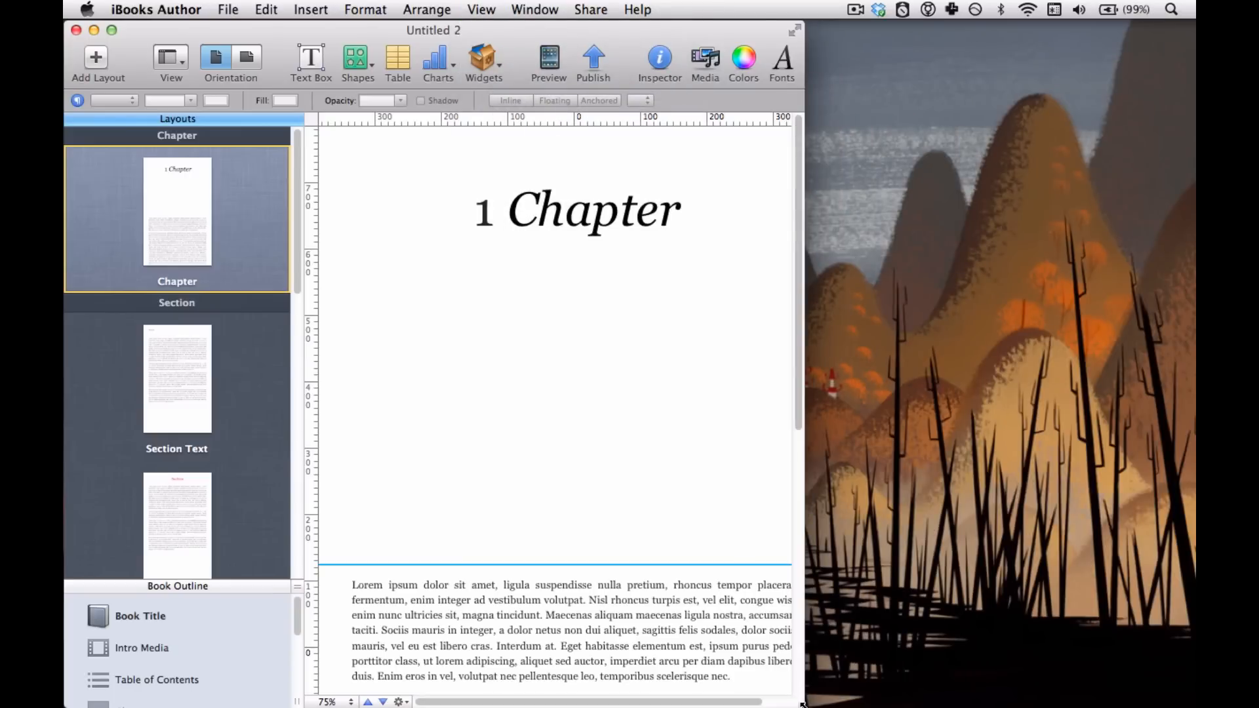
drag(801, 704, 1190, 705)
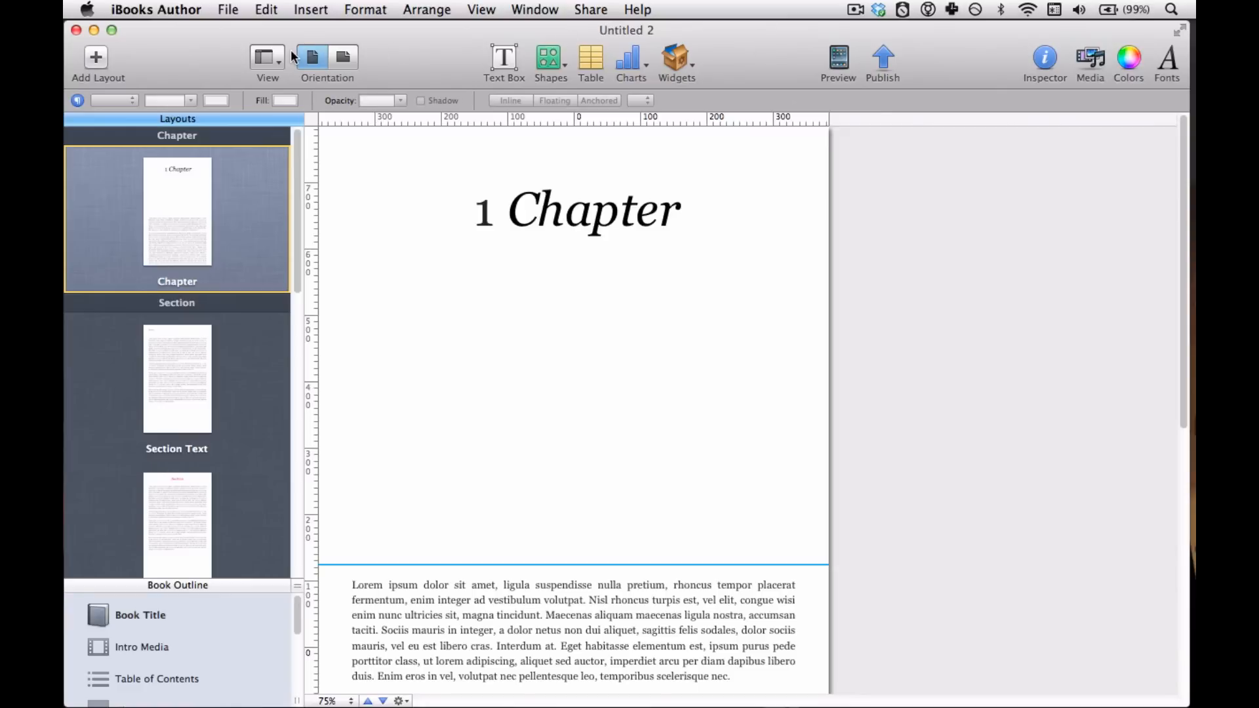
click(266, 58)
click(287, 211)
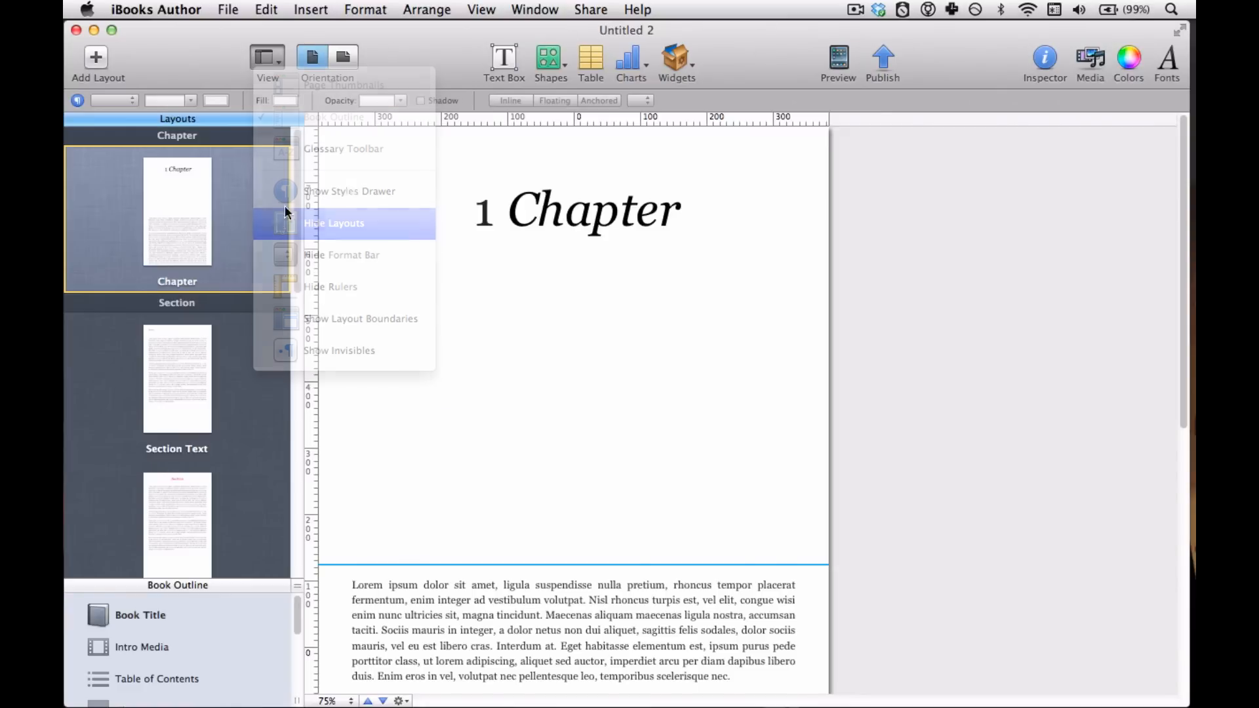
- Open the Document settings in the Inspector and examine the Disable portrait orientation option
click(1038, 57)
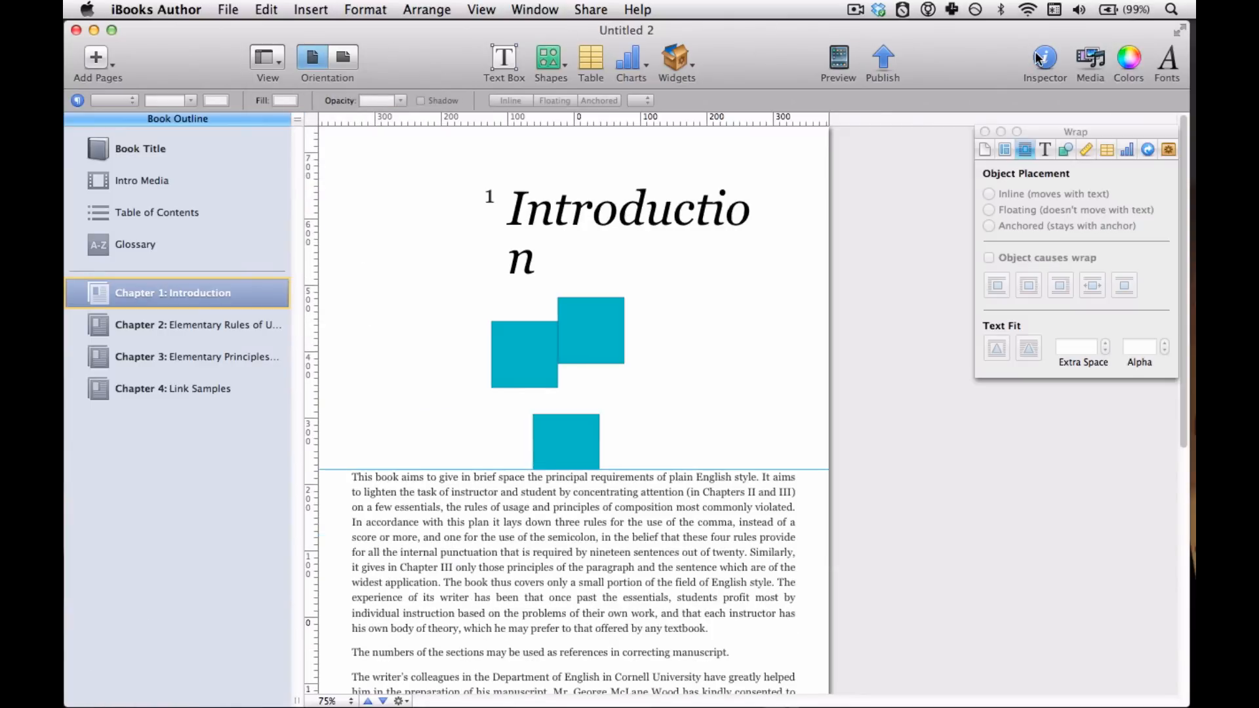
click(979, 151)
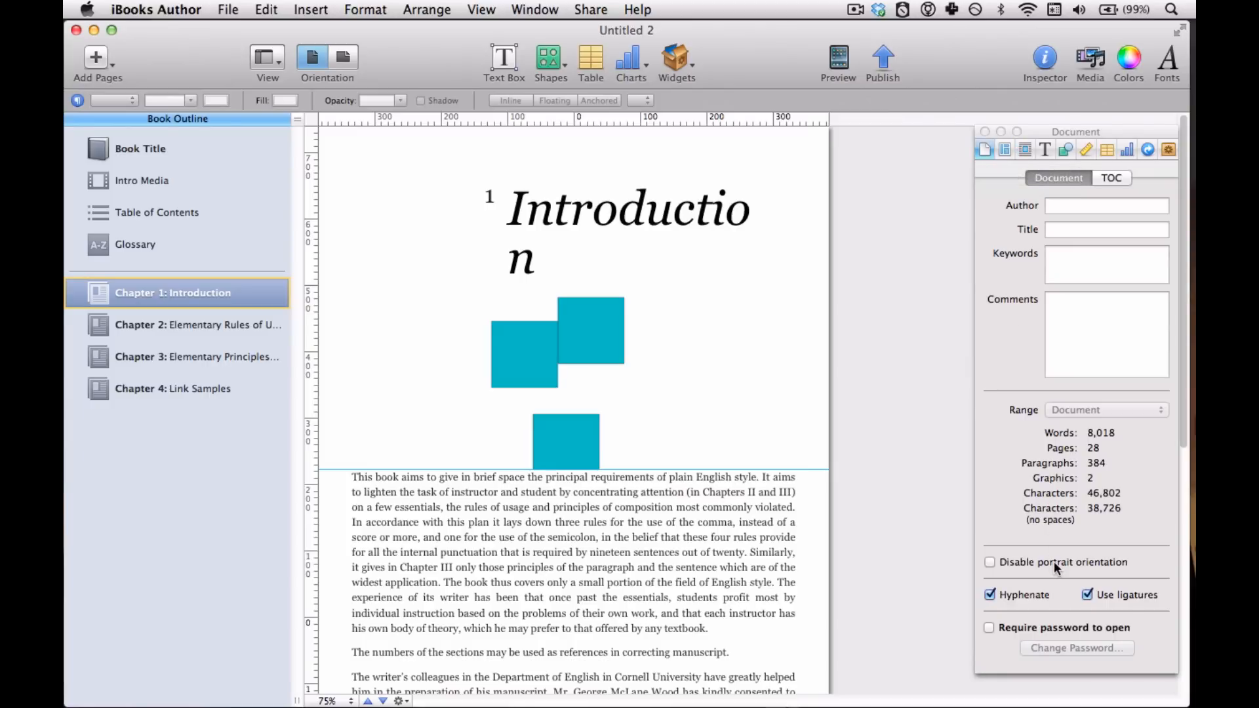
click(1053, 561)
click(1053, 562)
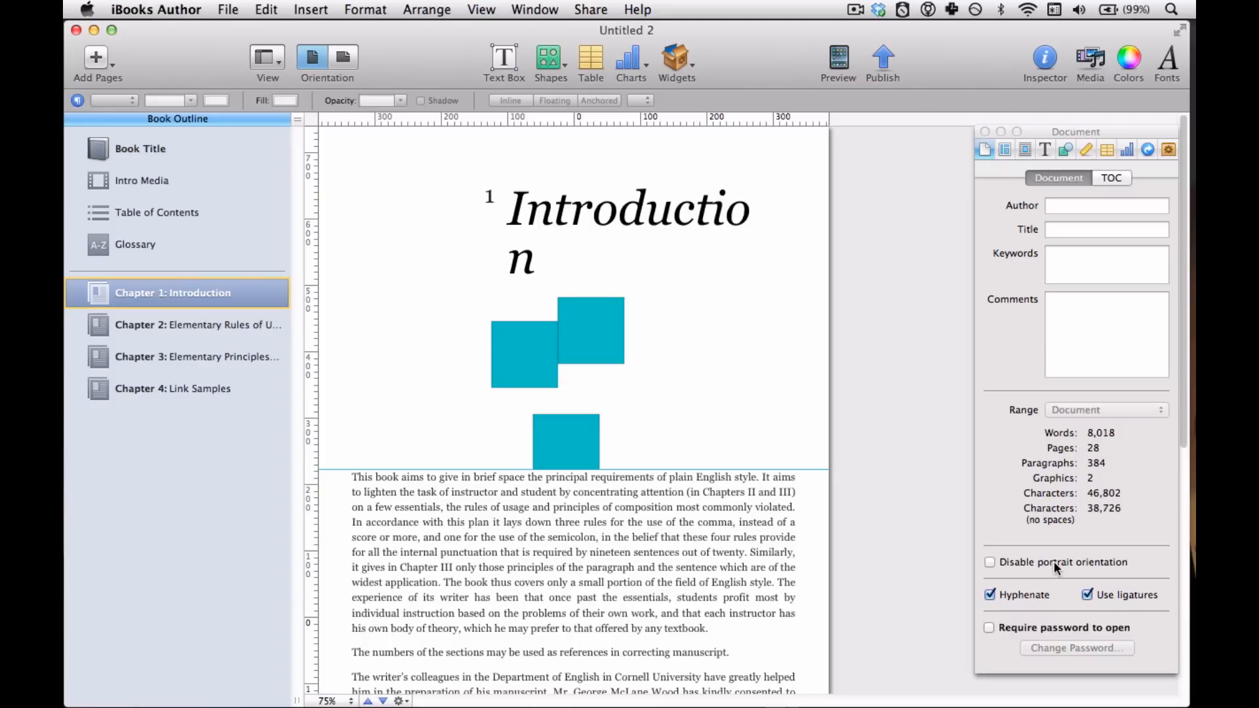